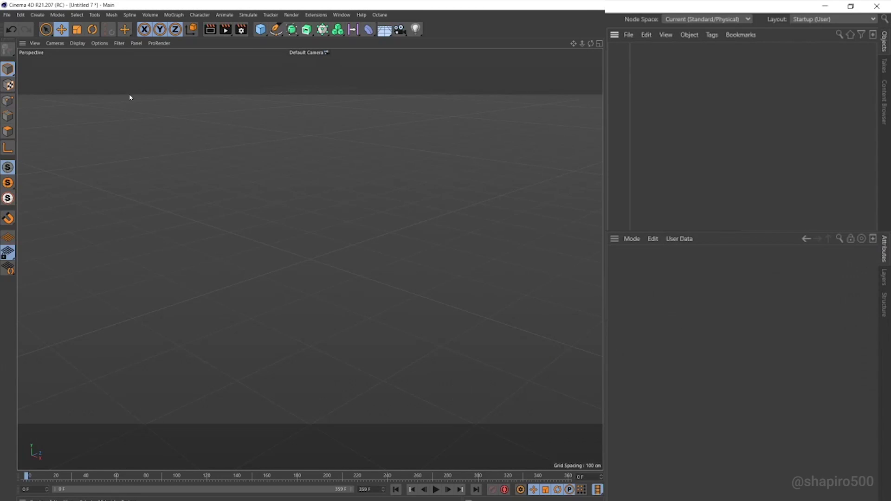
- Add a null object and rename it 'whole scene'
drag(259, 33, 277, 40)
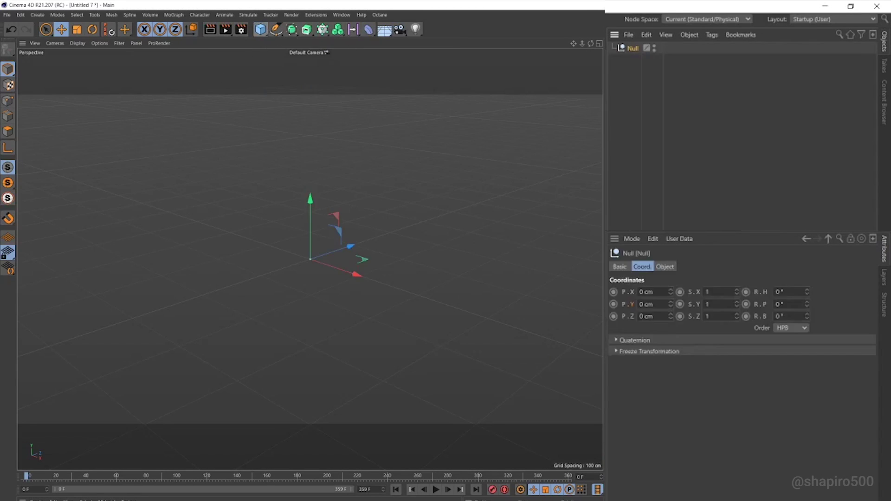
double_click(633, 48)
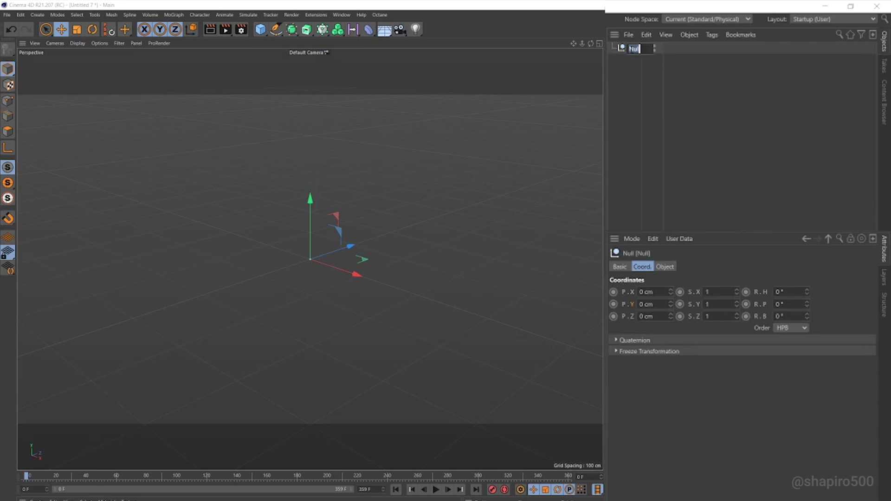
text(wholescene)
key(Return)
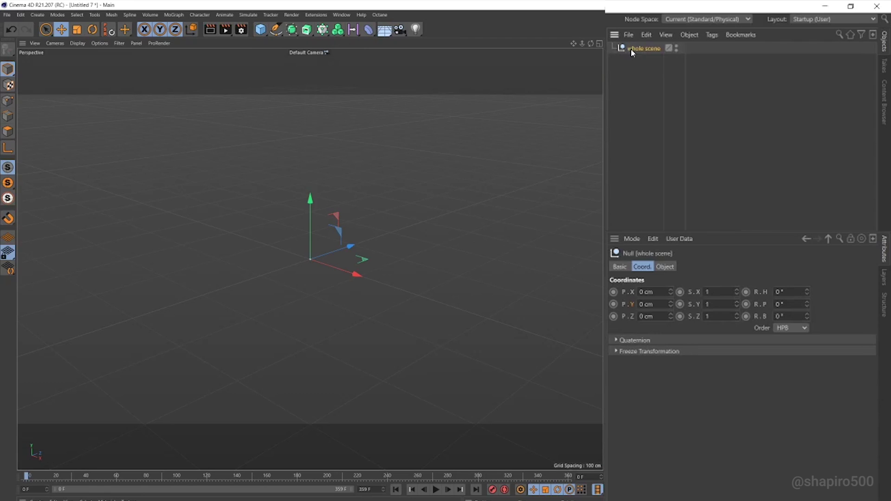
- Add cubes inside 'whole scene' and arrange them into a stepped block form
click(234, 134)
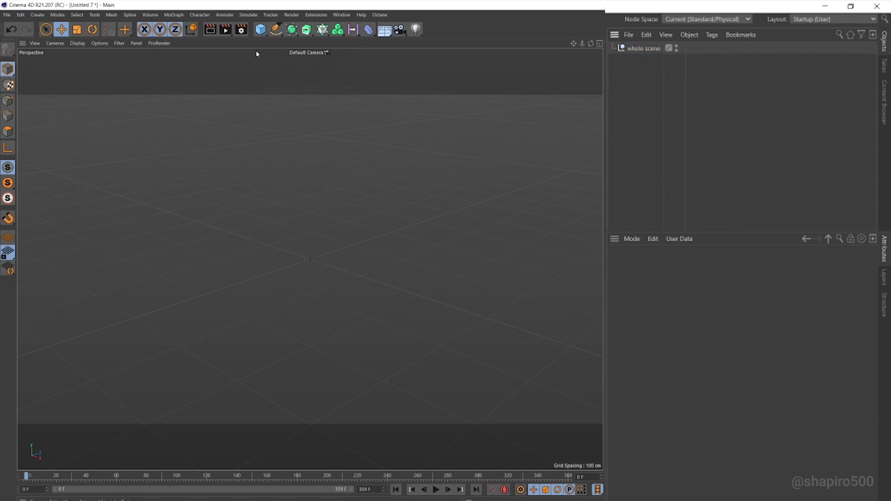
click(261, 30)
scroll(318, 221, down, 2)
scroll(318, 221, down, 2)
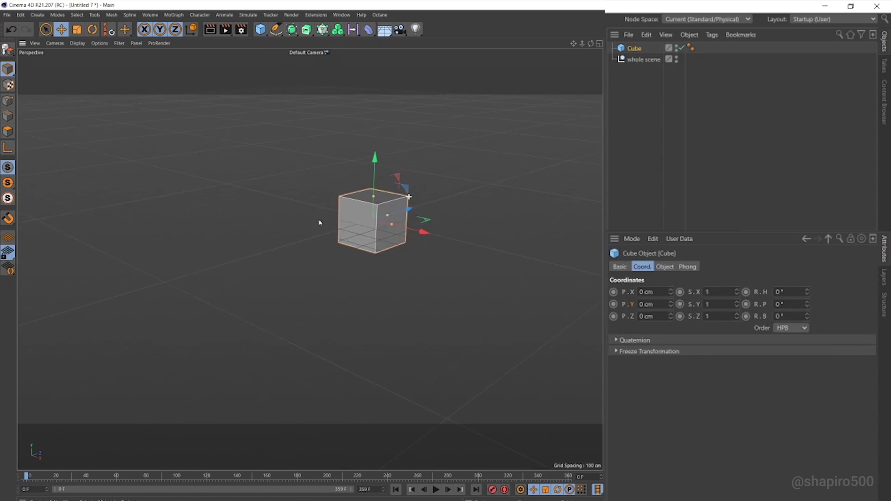
scroll(318, 221, up, 1)
drag(640, 62, 643, 60)
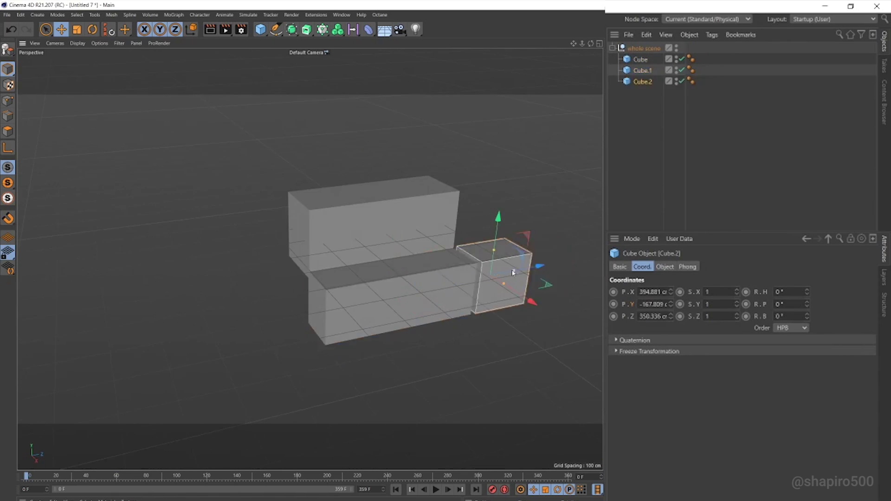
drag(515, 271, 542, 292)
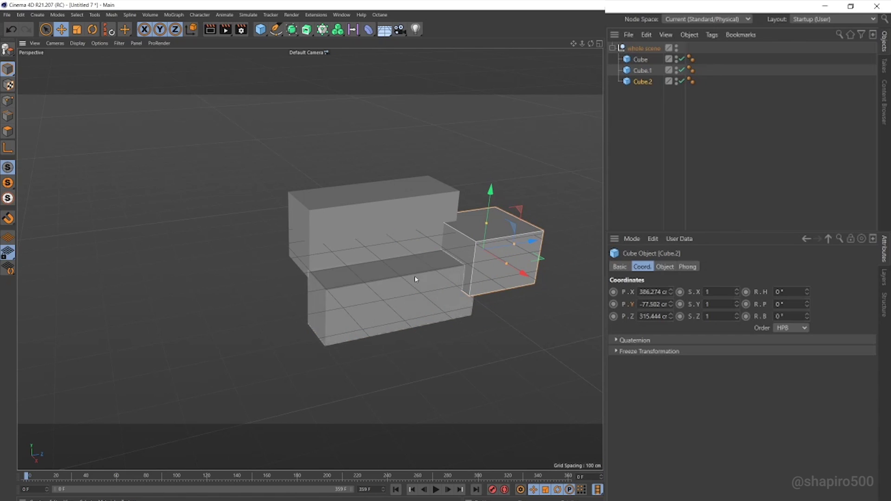
mouse_move(416, 278)
alt+mouse_down()
mouse_move(546, 260)
mouse_move(379, 212)
mouse_move(396, 230)
alt+mouse_up()
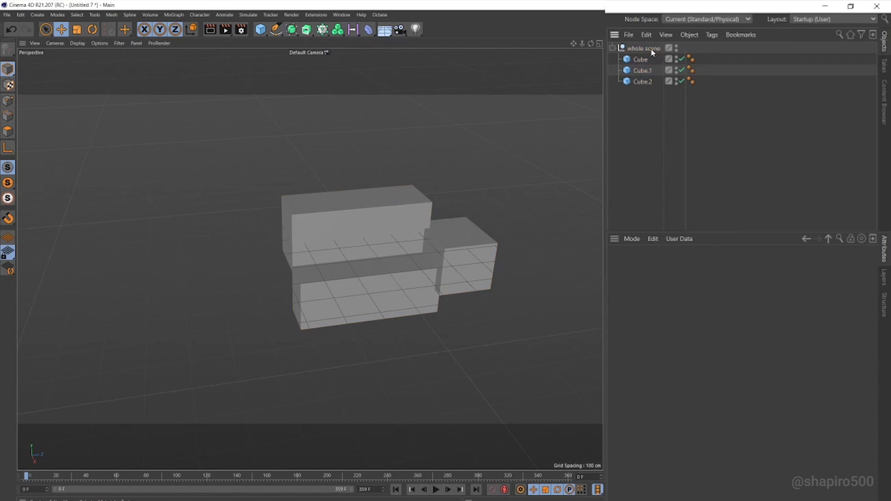
- Create an instance of 'whole scene' set to Render Instance mode
click(294, 31)
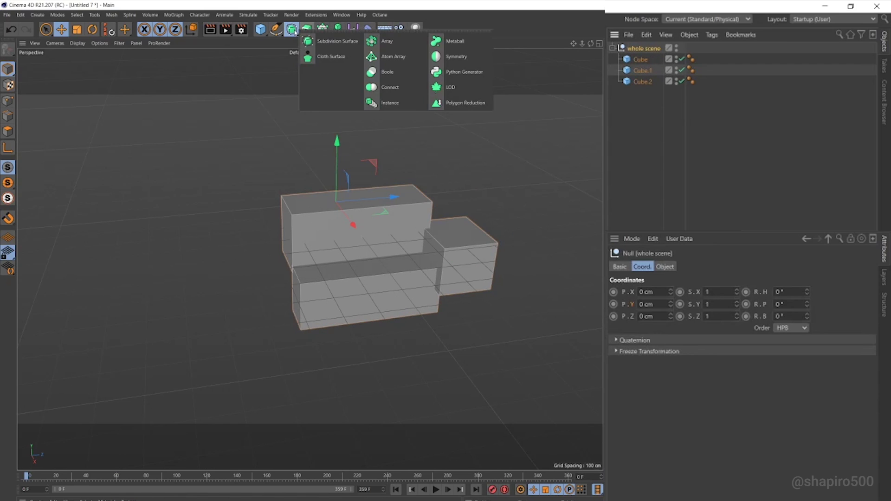
click(423, 109)
click(677, 117)
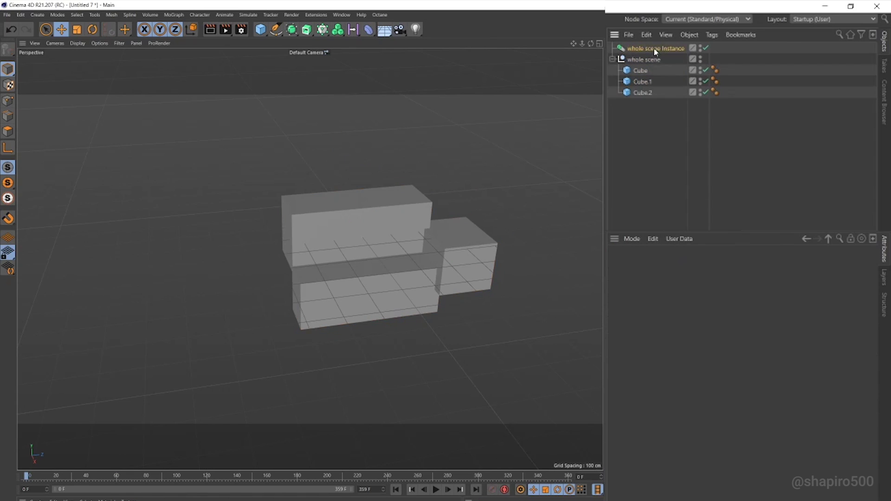
click(654, 47)
click(665, 266)
click(691, 303)
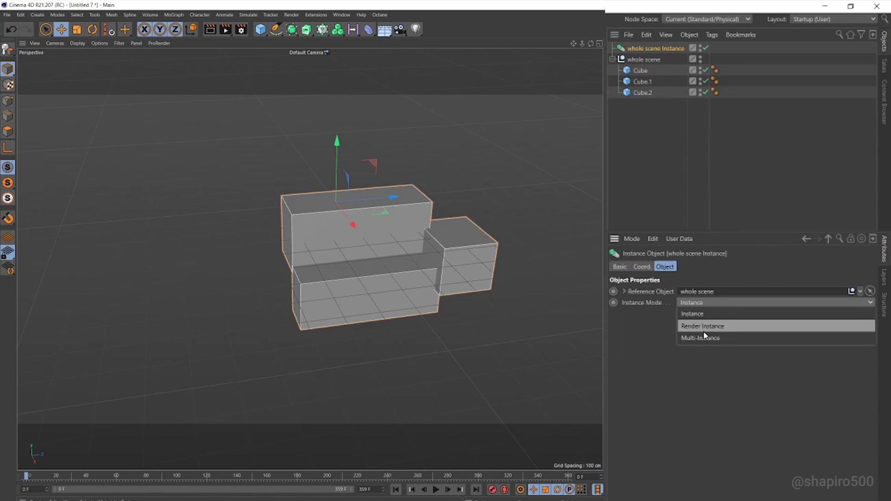
click(703, 326)
- Turn the instance to 90° heading and raise it 180 cm
click(652, 126)
click(655, 48)
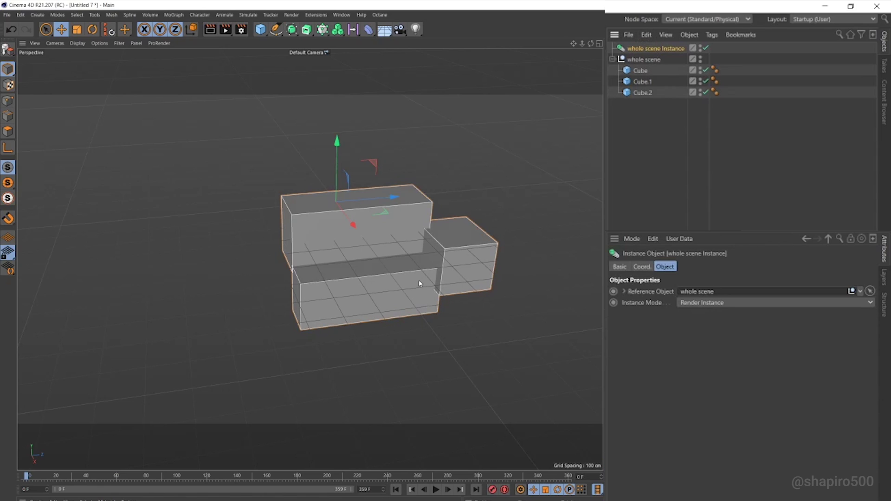
click(641, 267)
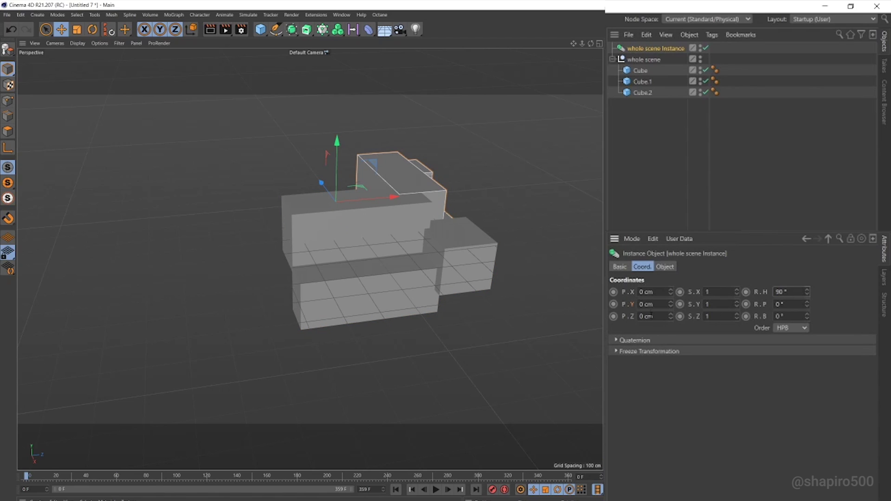
drag(672, 307, 673, 265)
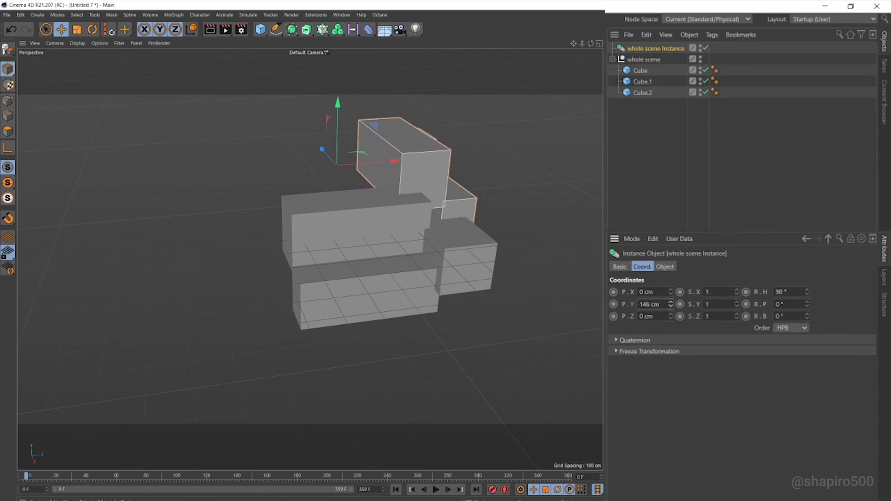
mouse_move(670, 304)
mouse_down()
mouse_move(671, 293)
mouse_move(672, 306)
mouse_up()
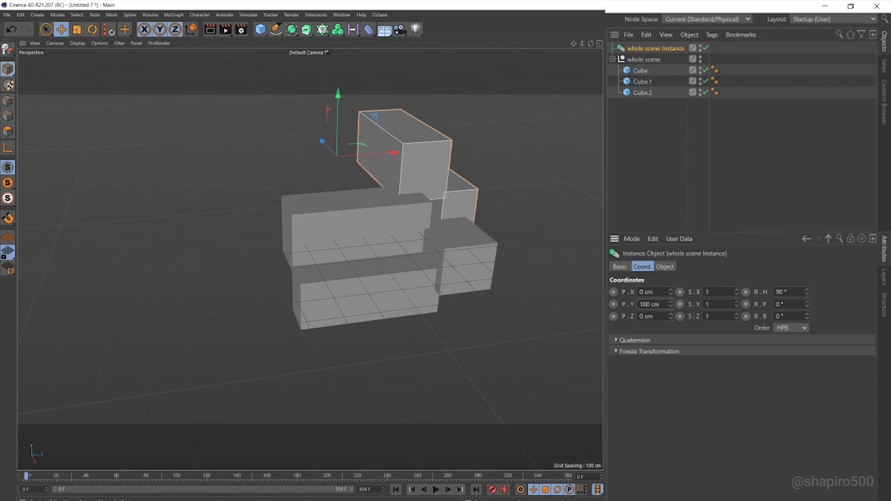
mouse_move(490, 212)
alt+mouse_down()
mouse_move(385, 202)
mouse_move(424, 199)
mouse_move(357, 175)
mouse_move(534, 216)
alt+mouse_up()
scroll(277, 212, up, 3)
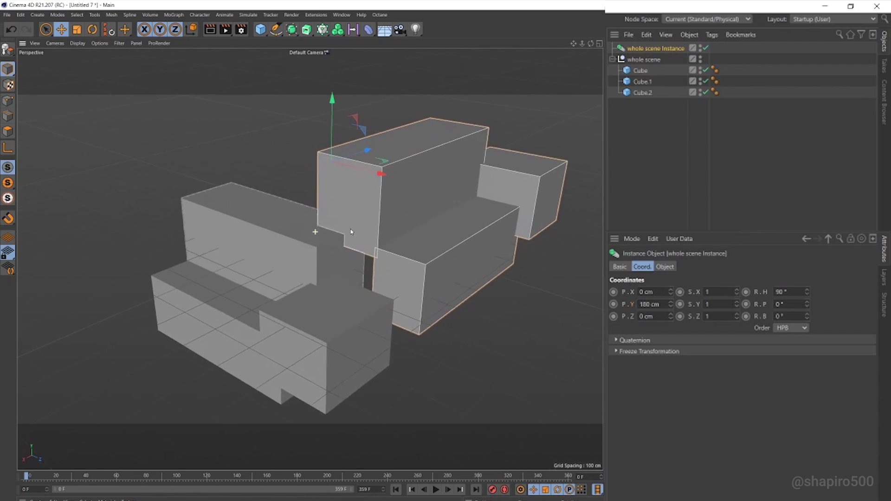
scroll(348, 235, up, 2)
- Reposition Cube.2, Cube and Cube.1 into a new arrangement
click(352, 341)
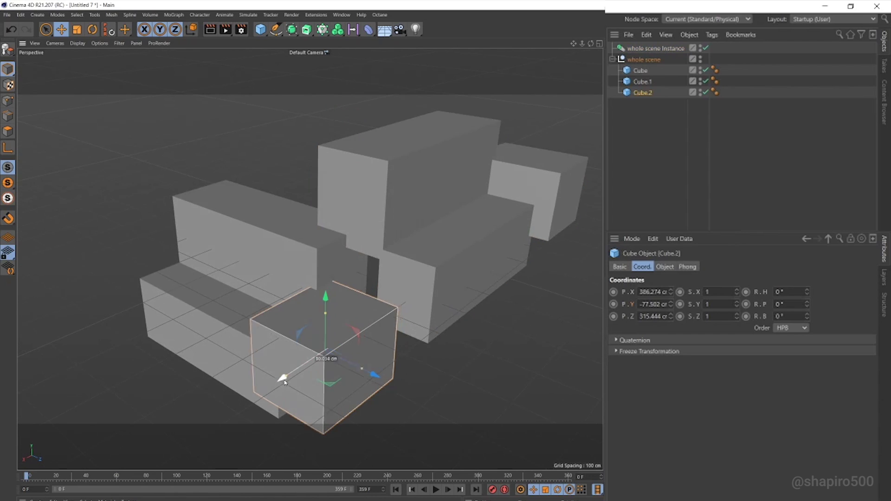
drag(285, 378, 300, 237)
click(295, 248)
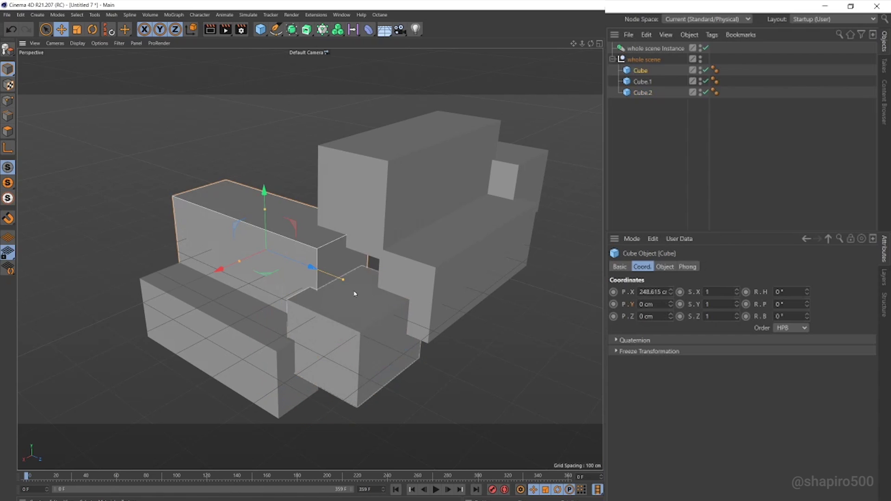
mouse_move(342, 279)
mouse_down()
mouse_move(409, 301)
mouse_move(369, 310)
mouse_up()
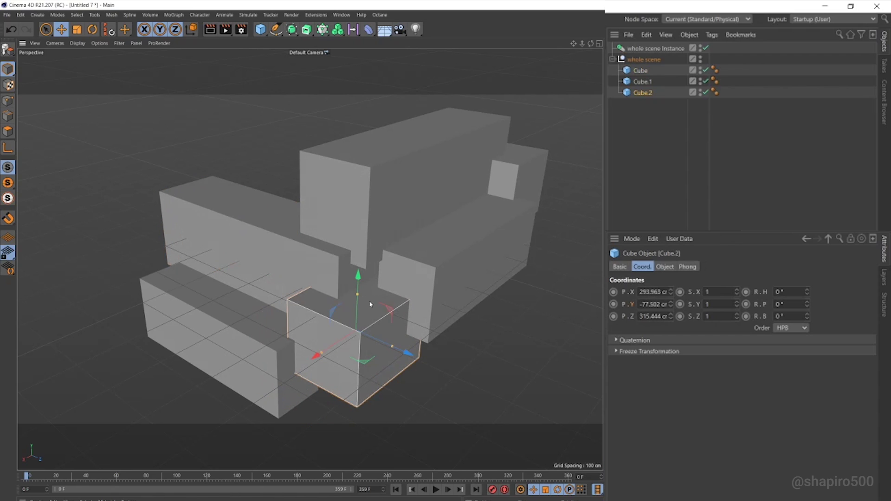
mouse_move(209, 324)
mouse_down()
mouse_move(171, 360)
mouse_move(279, 314)
mouse_up()
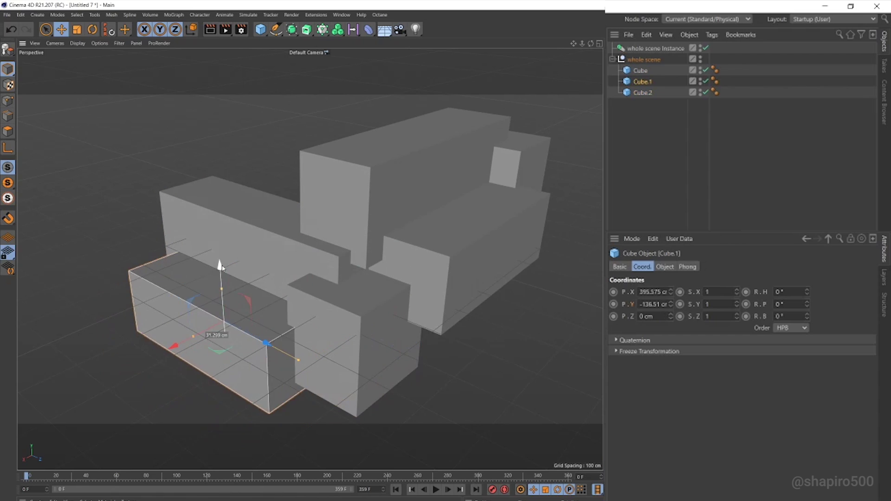
click(230, 259)
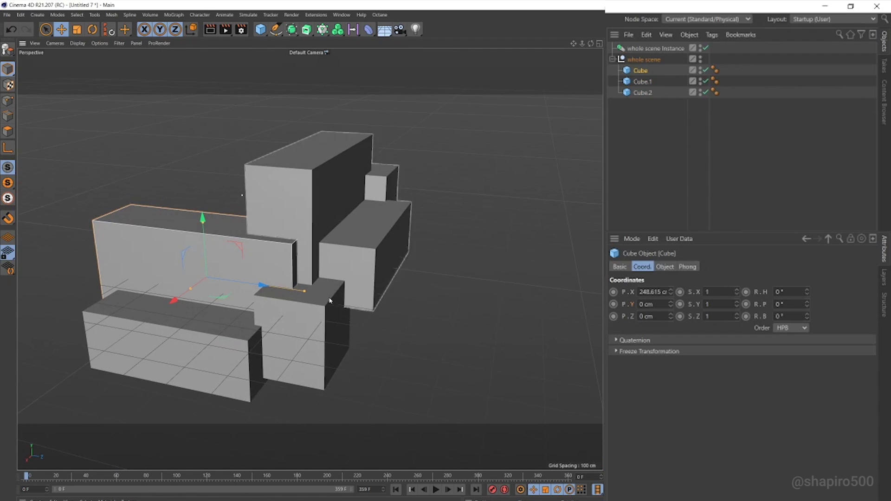
mouse_move(410, 360)
alt+mouse_down()
mouse_move(355, 252)
mouse_move(404, 244)
alt+mouse_up()
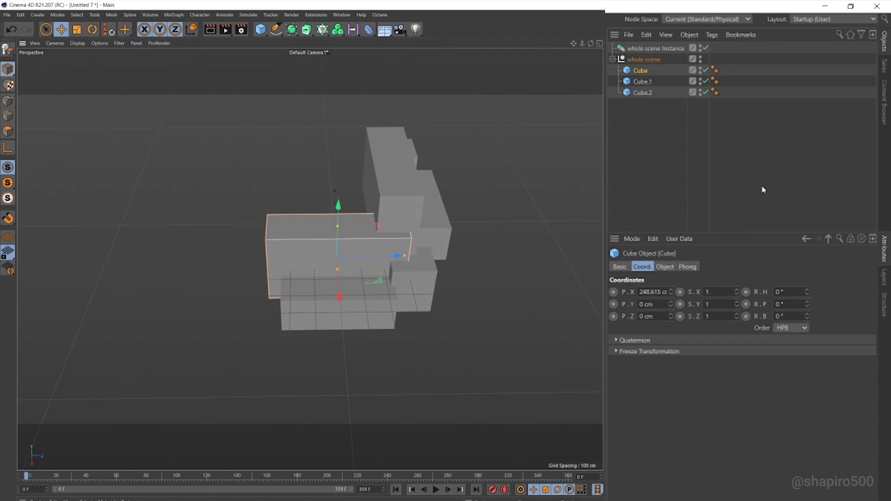
- Duplicate the instance as Instance.1 with a -90° heading
click(762, 189)
key(ctrl+v)
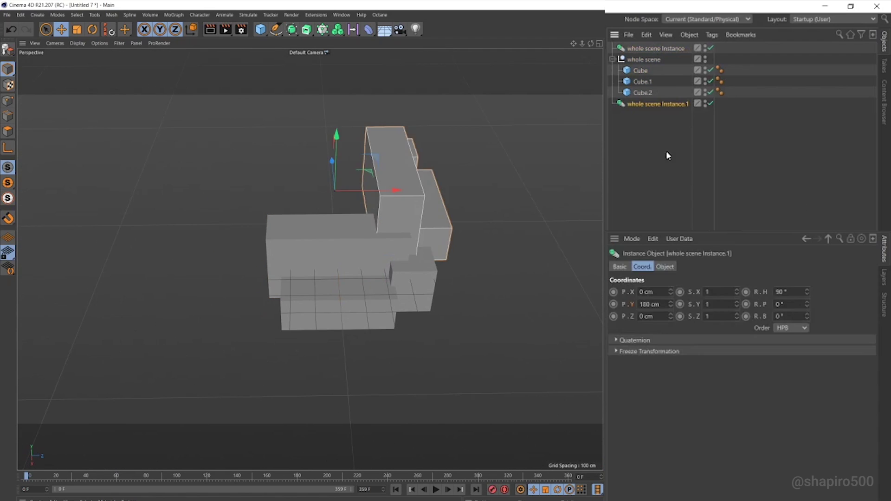
click(667, 151)
click(668, 104)
text(-90)
key(Return)
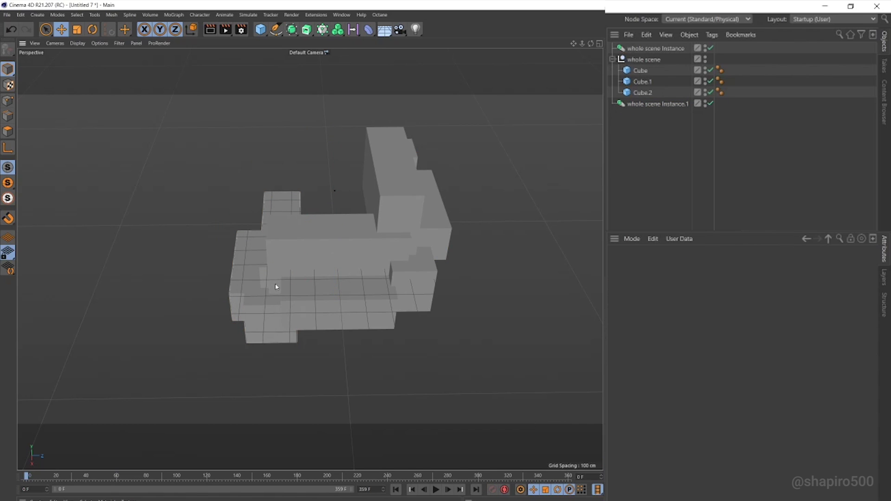
mouse_move(279, 290)
alt+mouse_down()
mouse_move(295, 247)
mouse_move(433, 14)
alt+mouse_up()
click(236, 268)
click(880, 133)
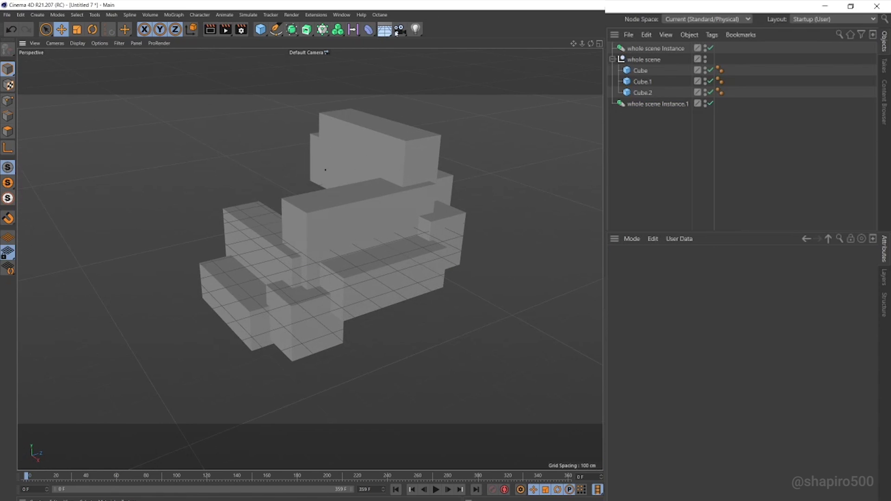
- Create a Camera, make it the active view, and give it a 150 mm focal length
click(399, 30)
click(709, 49)
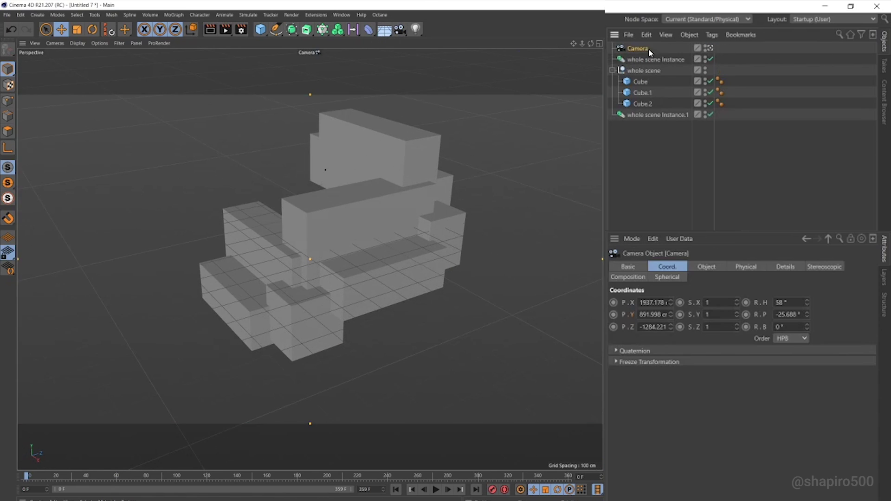
click(707, 268)
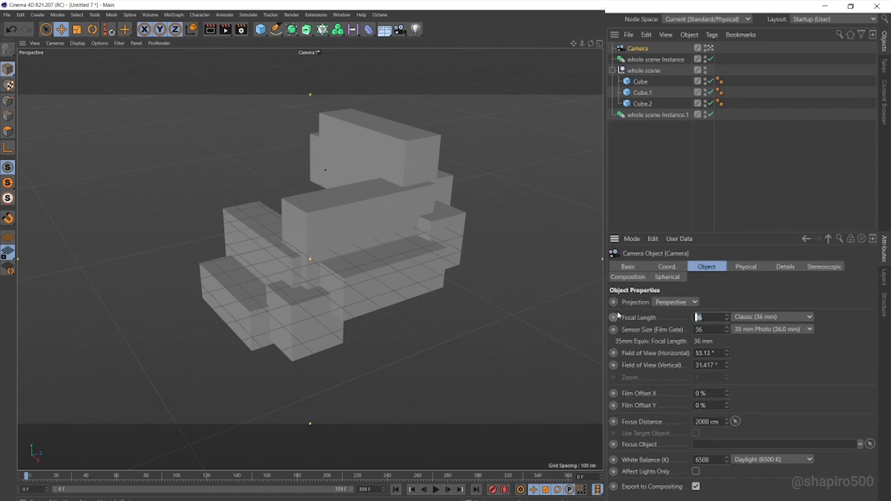
text(0)
key(Return)
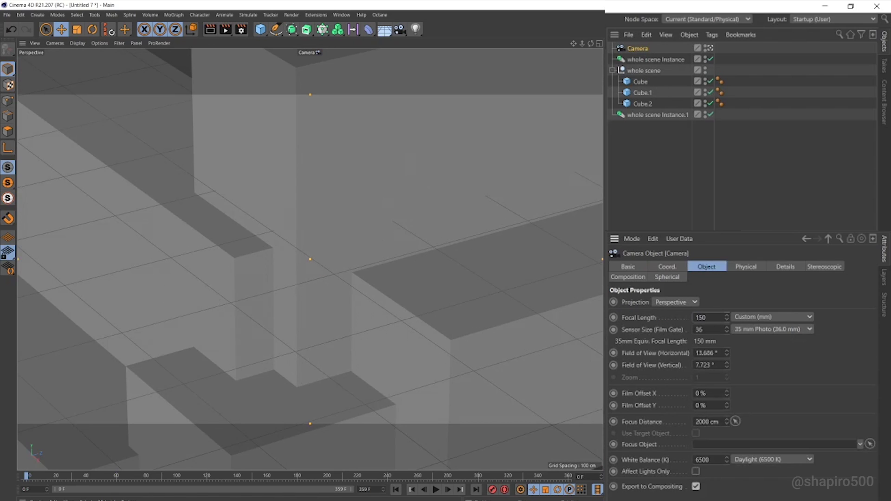
mouse_move(274, 308)
alt+mouse_down()
mouse_move(345, 254)
mouse_move(299, 268)
mouse_move(235, 258)
mouse_move(261, 323)
mouse_move(290, 312)
mouse_move(262, 312)
mouse_move(278, 324)
alt+mouse_up()
scroll(278, 323, up, 2)
scroll(278, 324, up, 2)
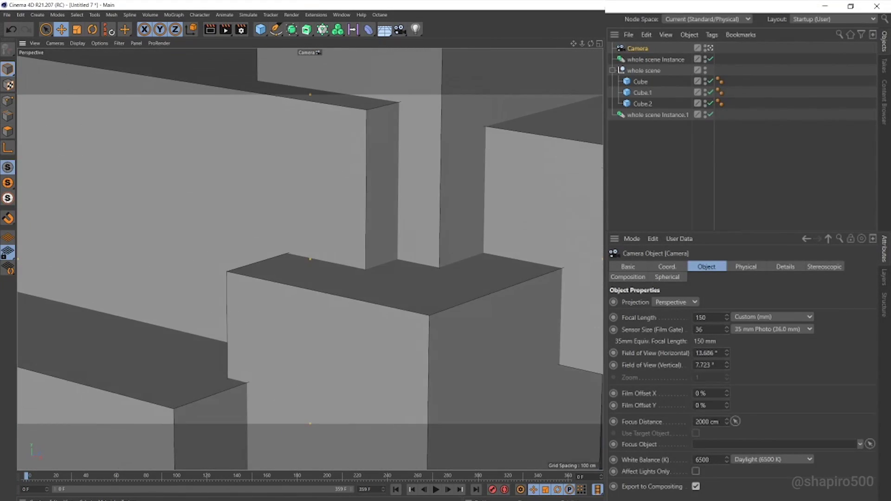
click(317, 53)
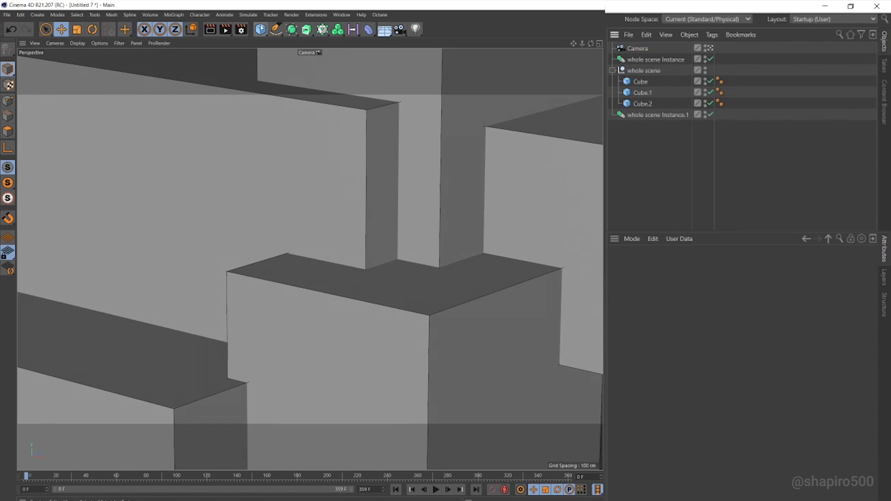
- Create a null named 'camera mover' and parent the Camera under it
click(261, 28)
click(290, 42)
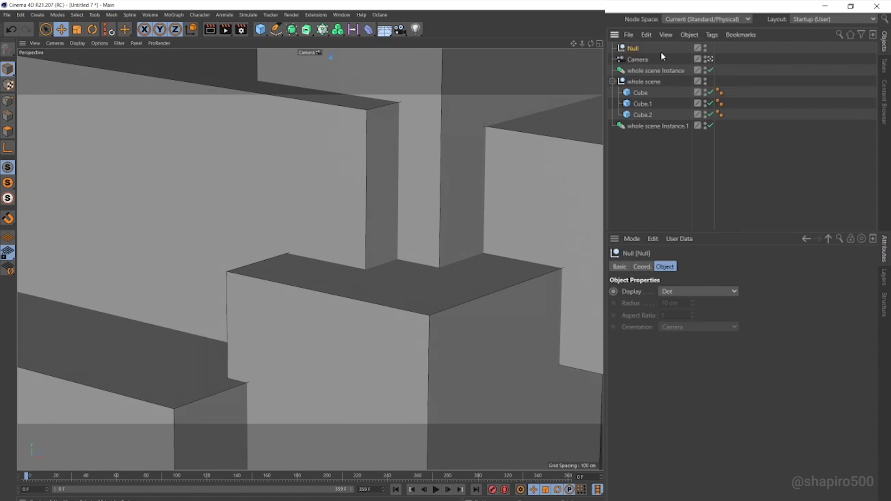
double_click(641, 48)
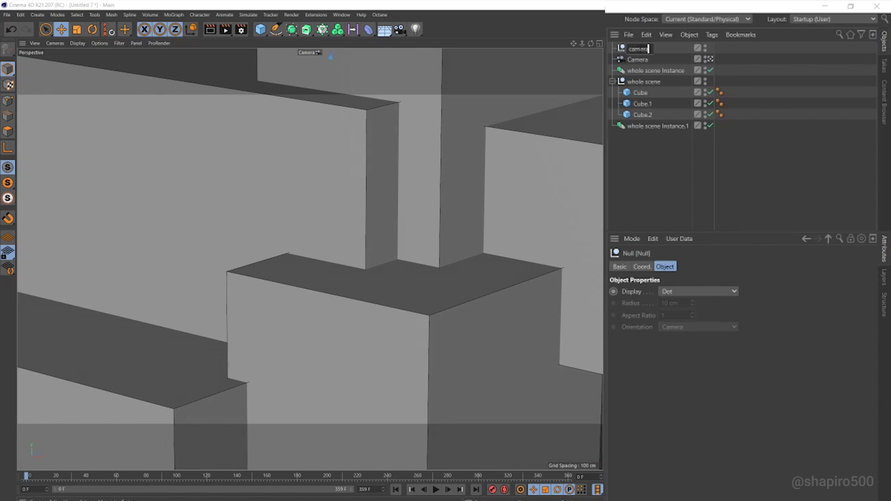
text( mover)
key(Return)
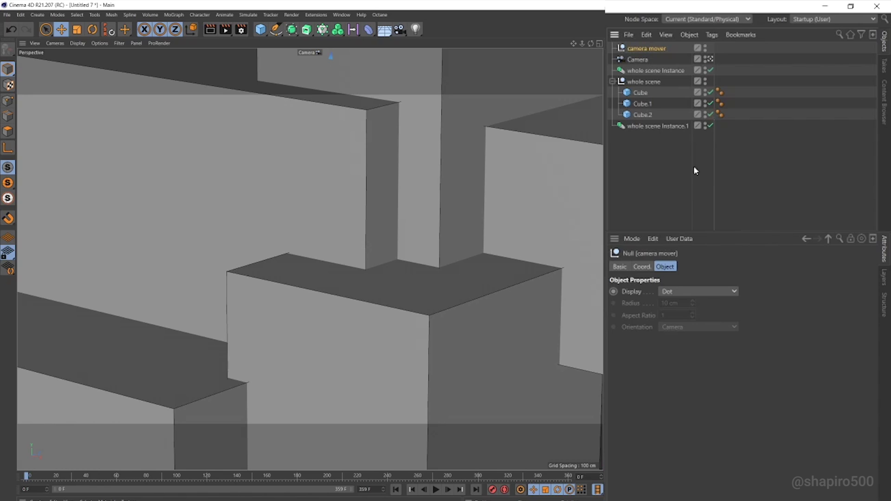
click(694, 170)
drag(644, 51, 648, 54)
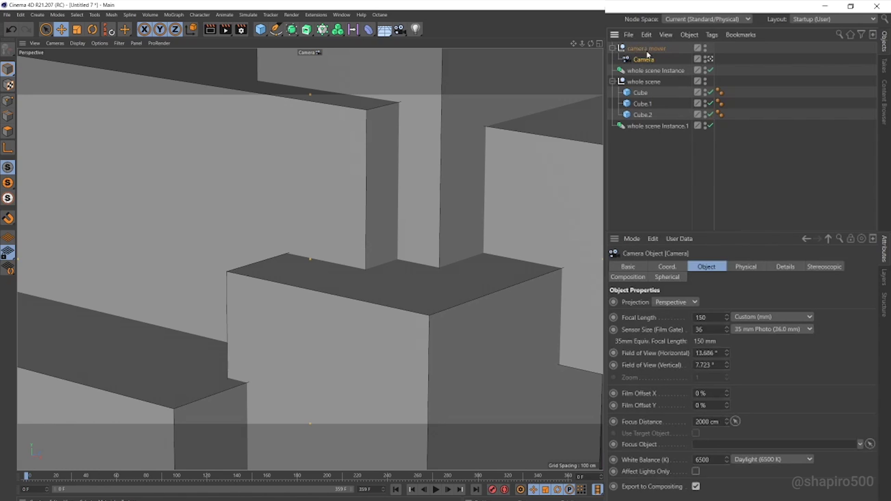
- Keyframe camera mover at frame 359 with 90° heading and 180 cm height
click(639, 71)
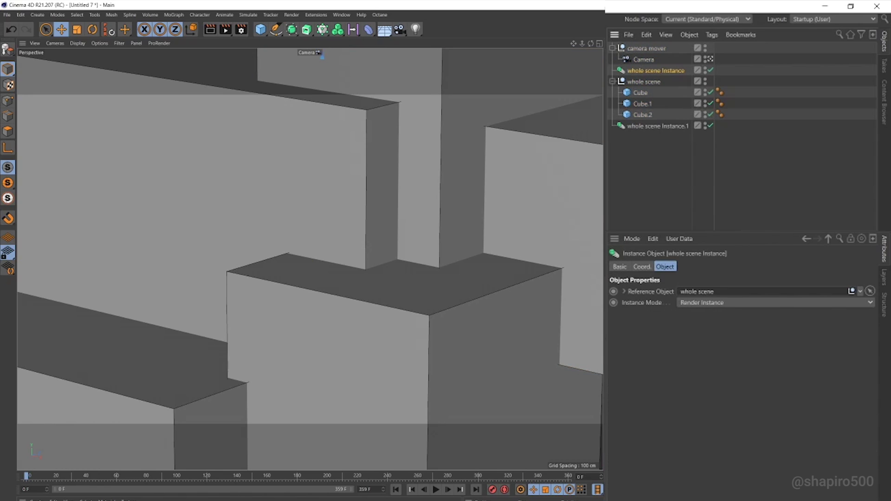
click(642, 268)
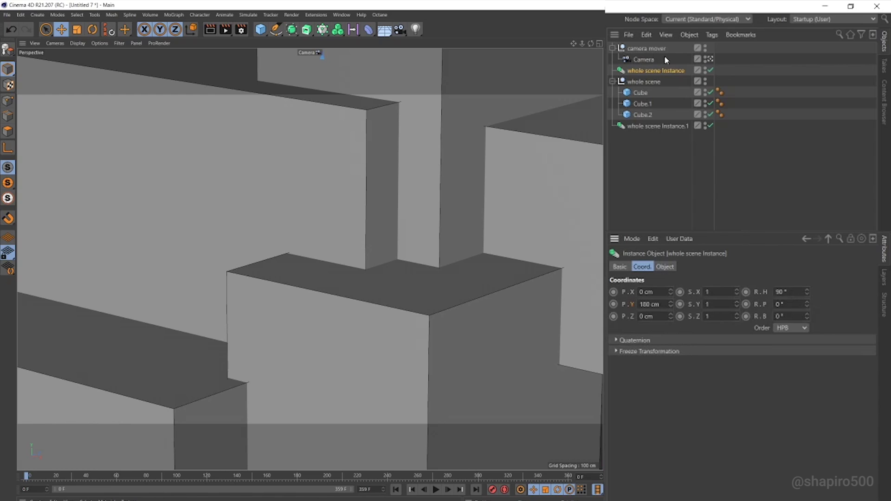
click(644, 50)
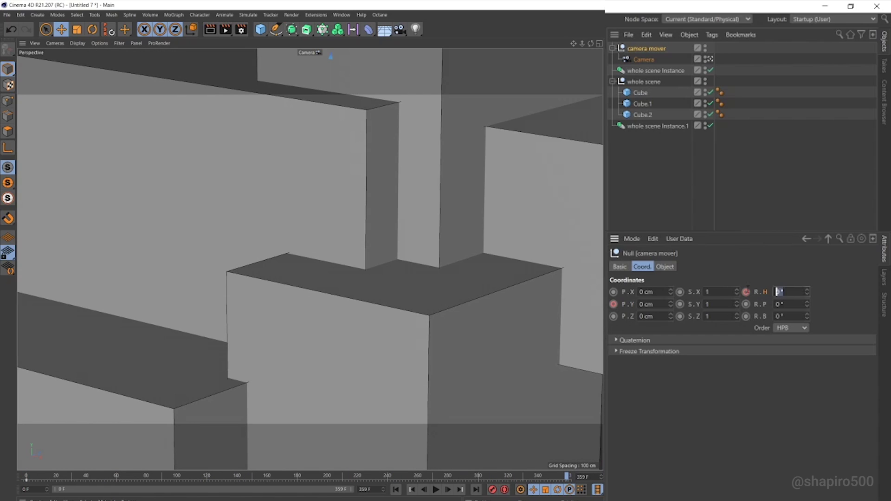
text(90)
key(Return)
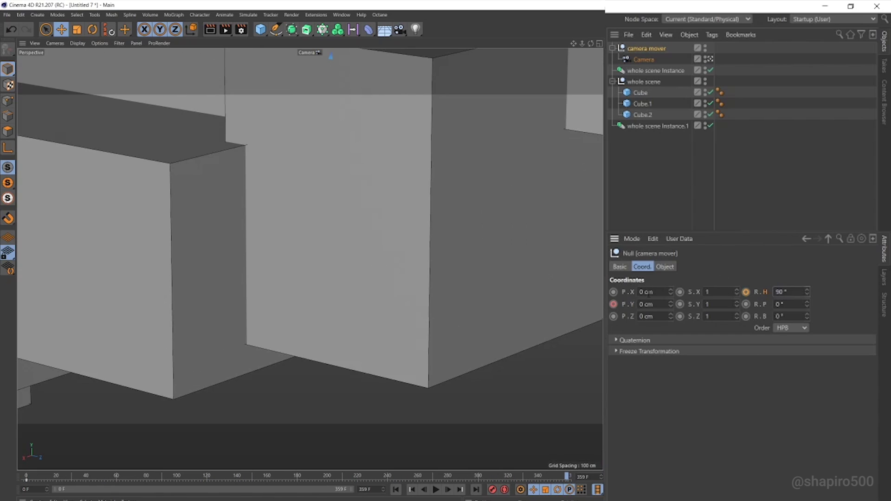
text(180)
key(Return)
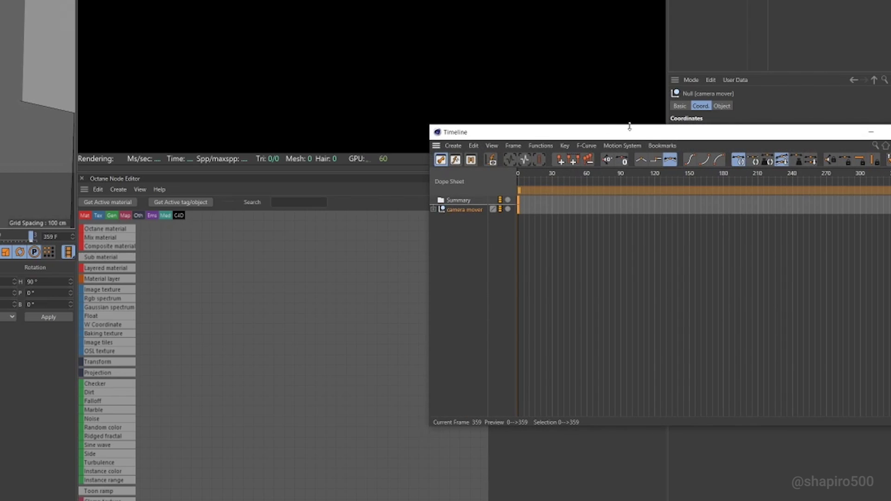
- Move camera mover's last-frame keys to frame 360
drag(629, 129, 235, 116)
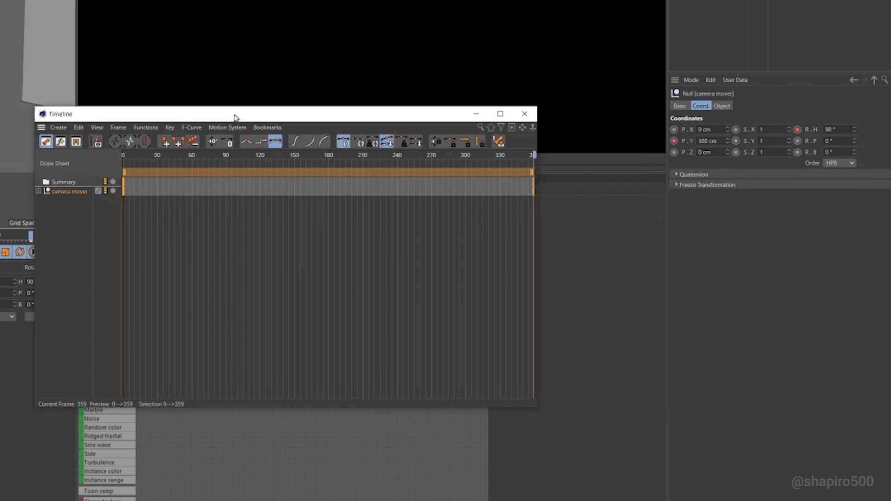
drag(507, 233, 535, 173)
click(748, 133)
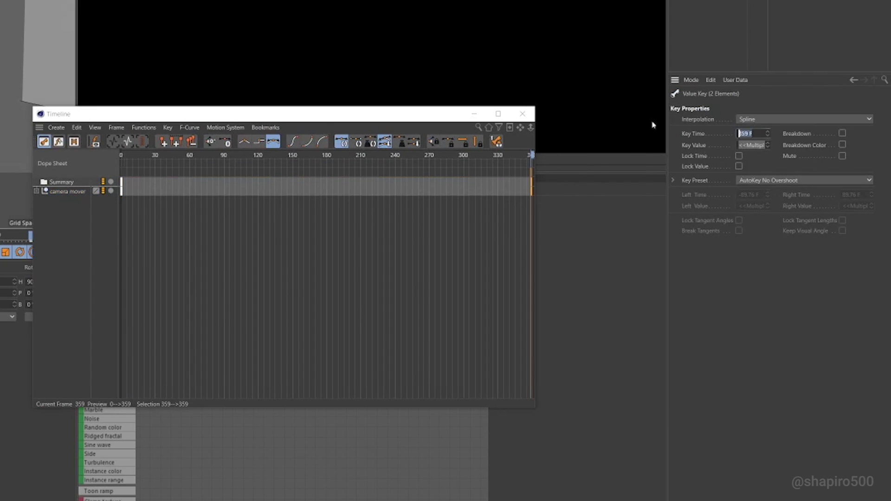
text(60)
key(Return)
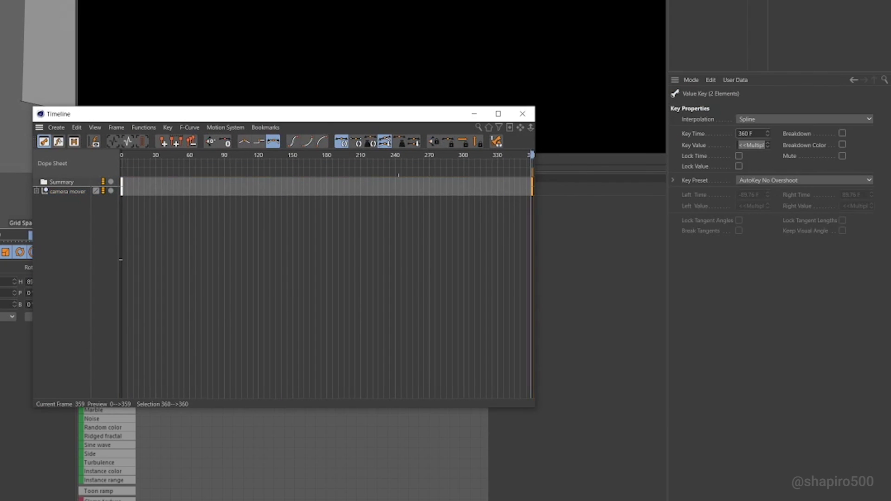
scroll(478, 237, down, 2)
- Set all camera mover keys to Linear interpolation
click(478, 237)
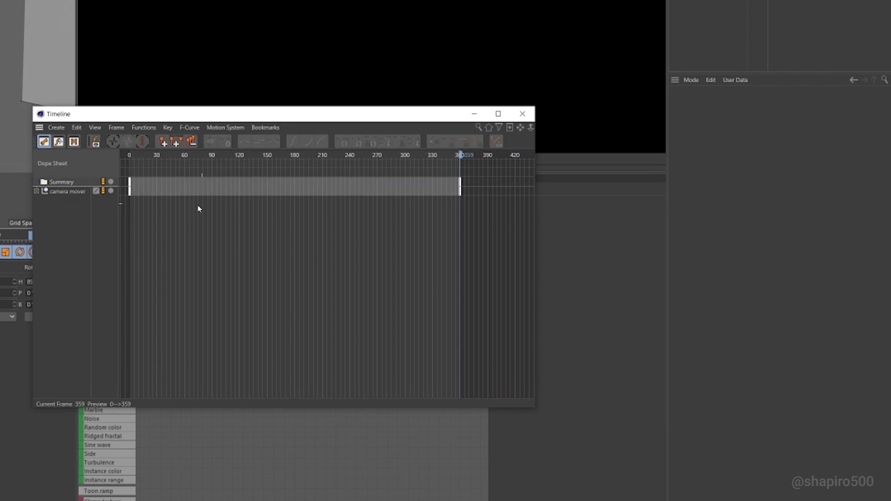
key(ctrl+a)
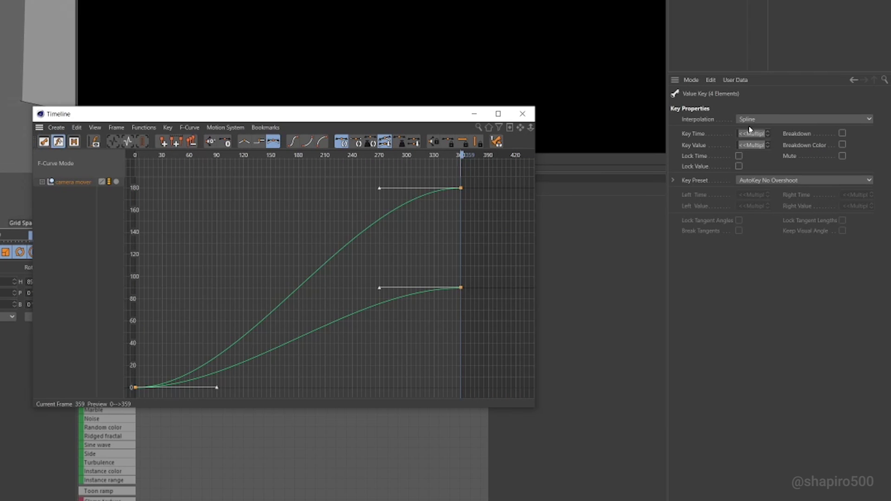
click(771, 119)
click(770, 142)
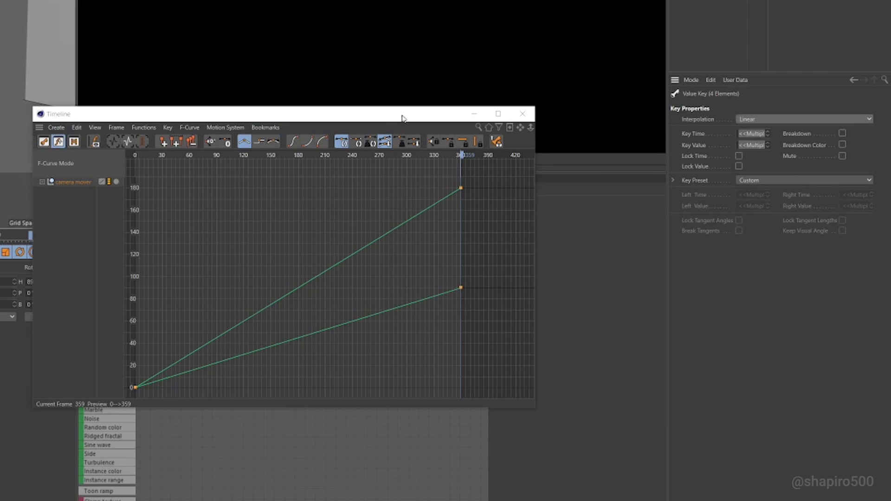
drag(402, 119, 458, 115)
click(592, 114)
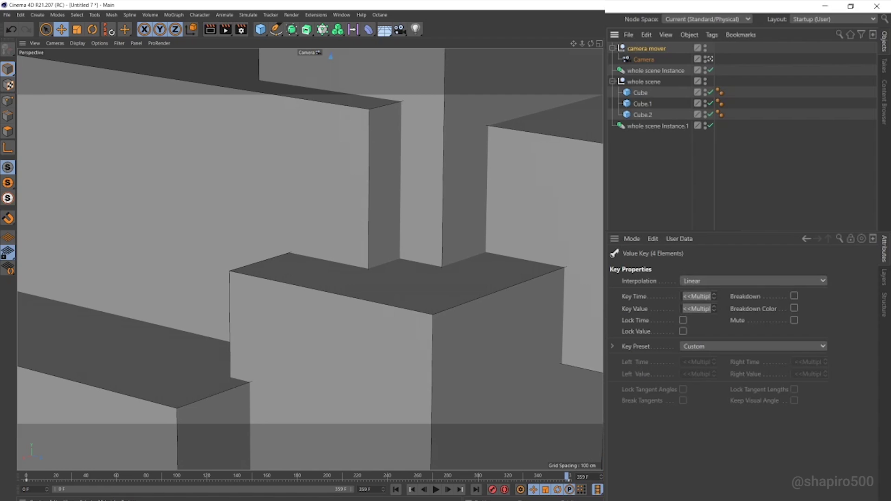
- Play back the camera move from first to last frame to check the loop
click(395, 490)
click(476, 490)
click(396, 490)
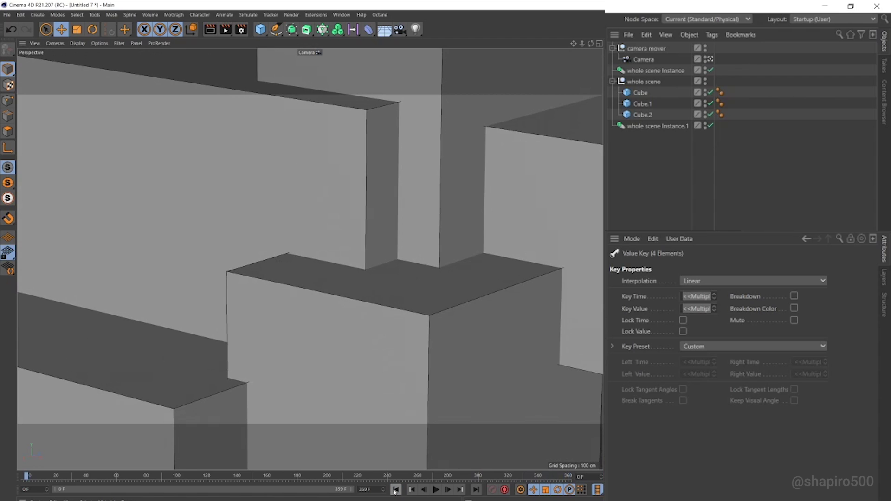
drag(26, 475, 480, 476)
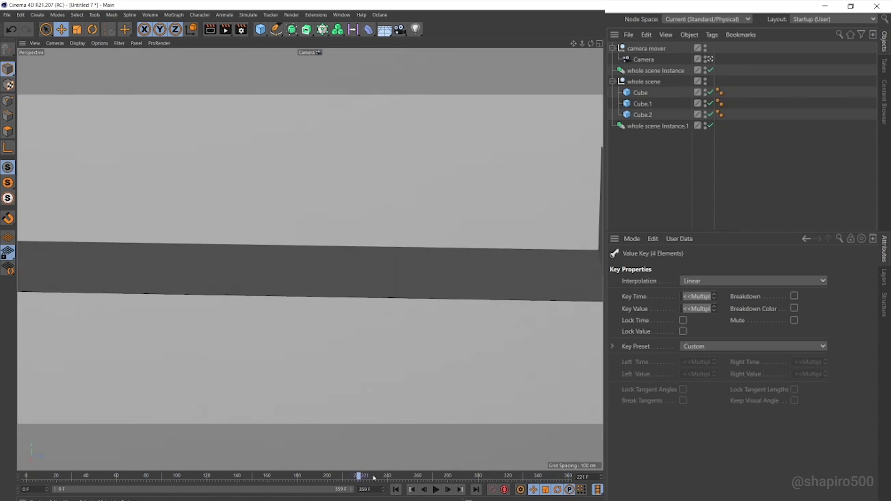
key(F8)
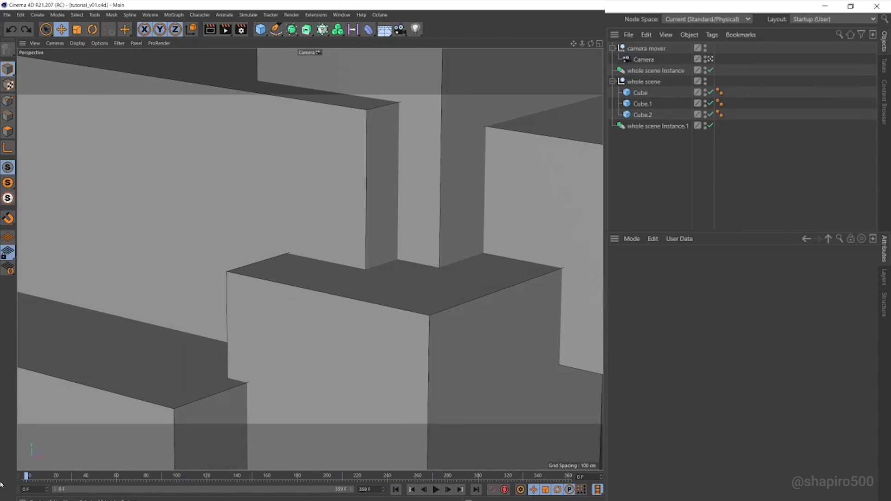
- Switch to the editor view and duplicate Cube.1 into moved copies Cube.3 and Cube.4
mouse_move(208, 476)
mouse_down()
mouse_move(519, 437)
mouse_move(177, 476)
mouse_move(239, 475)
mouse_up()
click(335, 350)
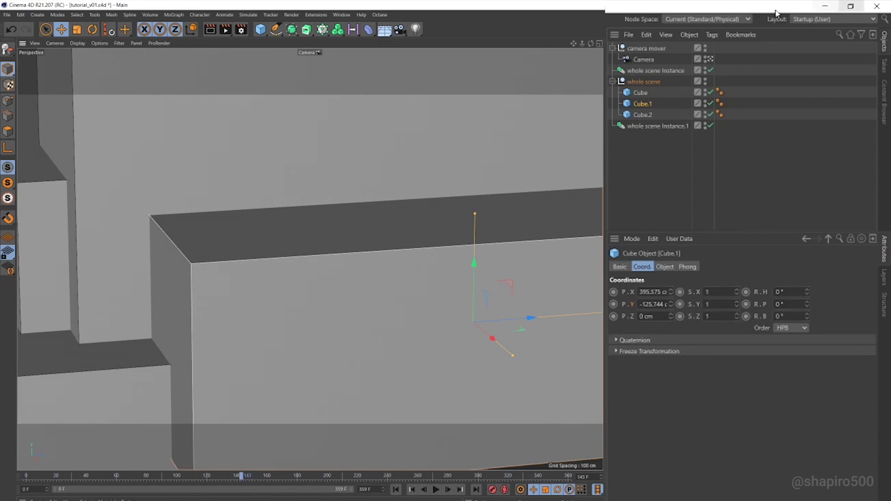
click(709, 59)
scroll(404, 303, down, 5)
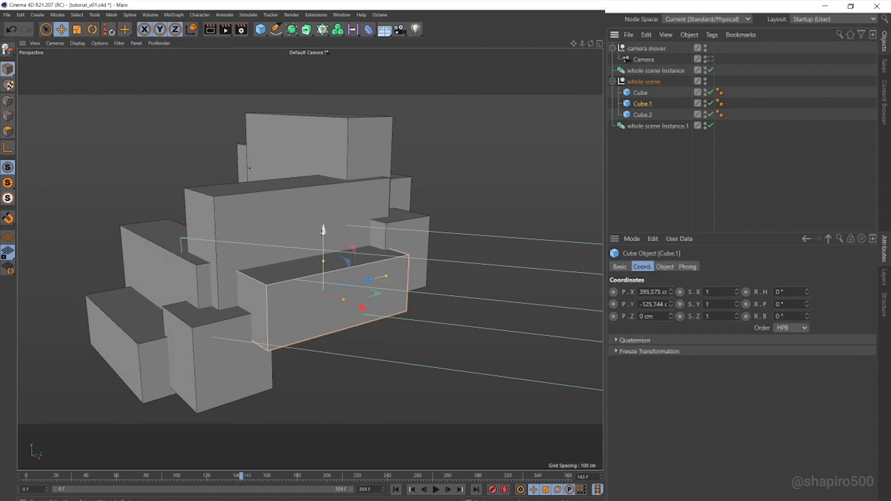
ctrl+drag(322, 230, 343, 283)
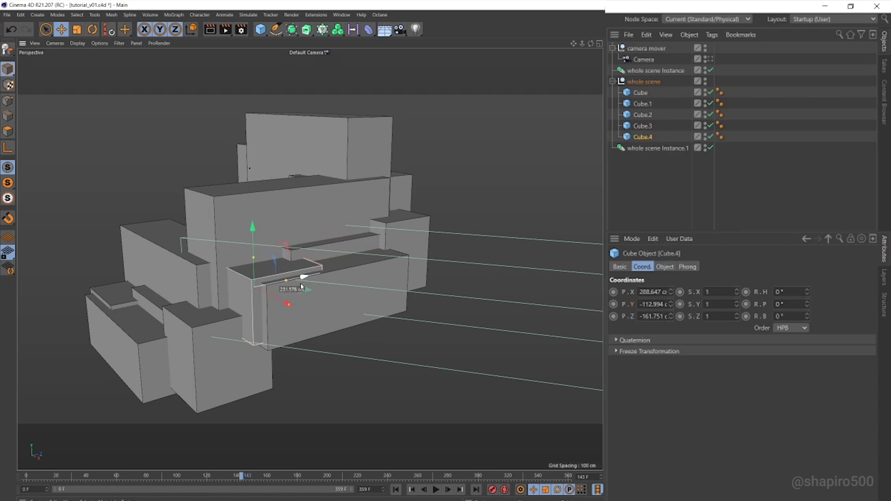
drag(301, 287, 251, 195)
- Add Cube.5 as another copy and raise Cube.1 higher in the cluster
mouse_move(300, 258)
ctrl+mouse_down()
mouse_move(370, 281)
mouse_move(388, 273)
ctrl+mouse_up()
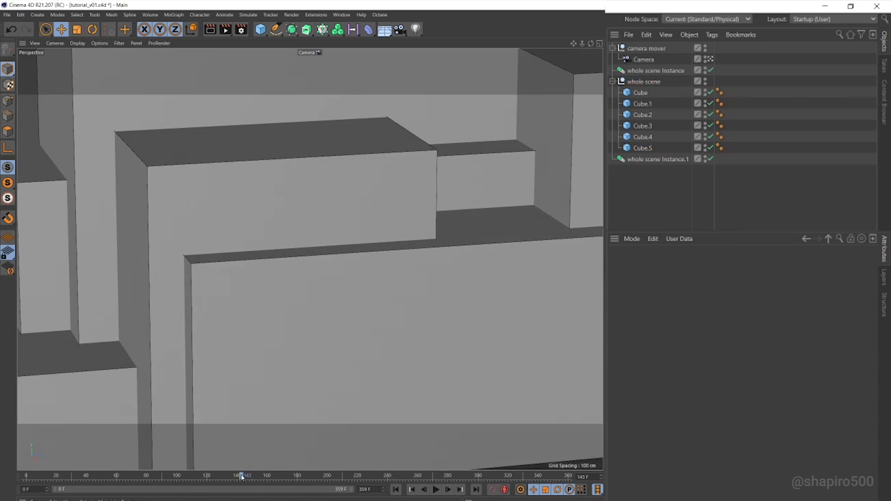
drag(241, 476, 181, 477)
click(478, 362)
mouse_move(557, 306)
mouse_down()
mouse_move(558, 250)
mouse_move(578, 398)
mouse_up()
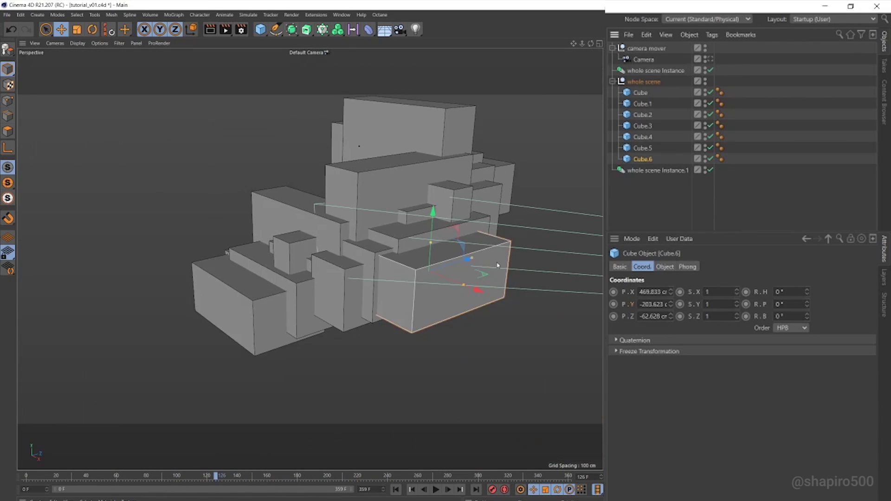
mouse_move(497, 265)
alt+mouse_down()
mouse_move(454, 255)
mouse_move(450, 241)
mouse_move(368, 249)
mouse_move(360, 184)
mouse_move(229, 188)
mouse_move(404, 166)
mouse_move(238, 257)
mouse_move(370, 203)
mouse_move(257, 214)
mouse_move(368, 199)
mouse_move(418, 174)
alt+mouse_up()
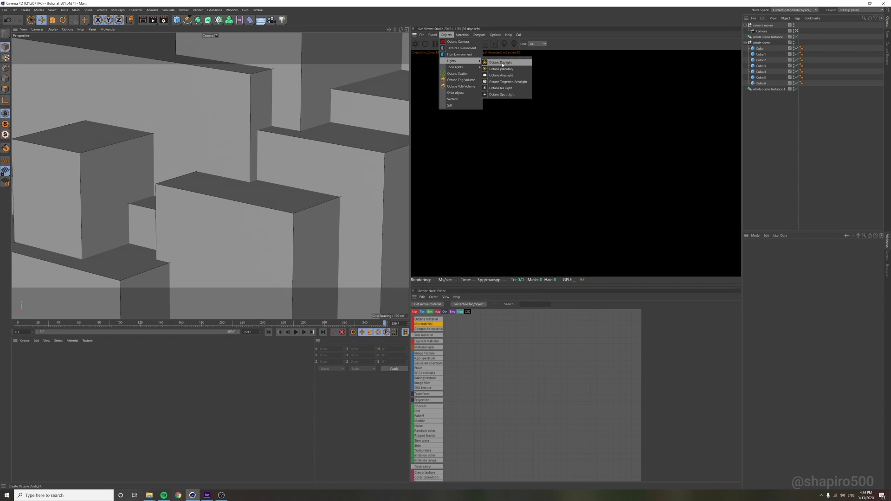
- Add an Octane Daylight and compare its render at the first and last frames
click(512, 64)
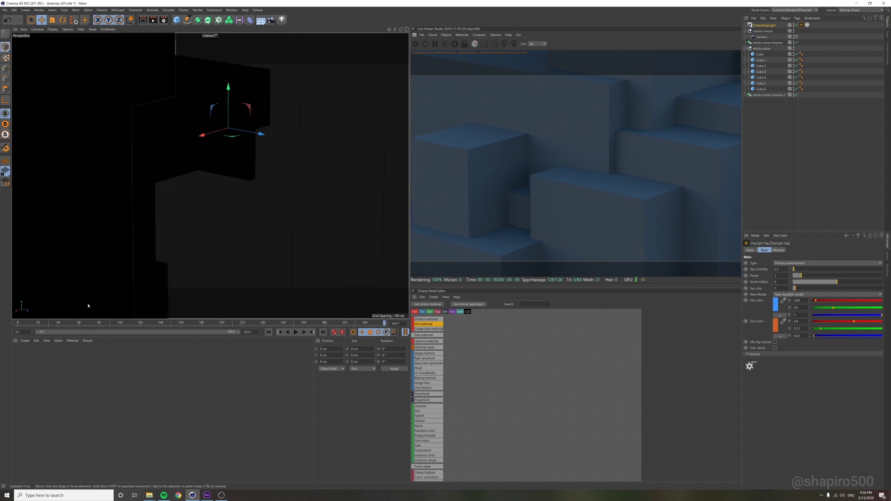
drag(48, 322, 18, 323)
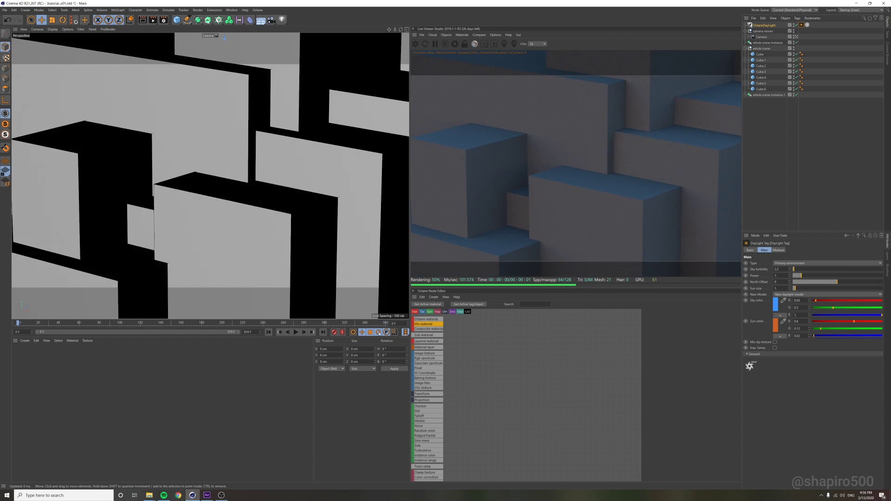
click(324, 333)
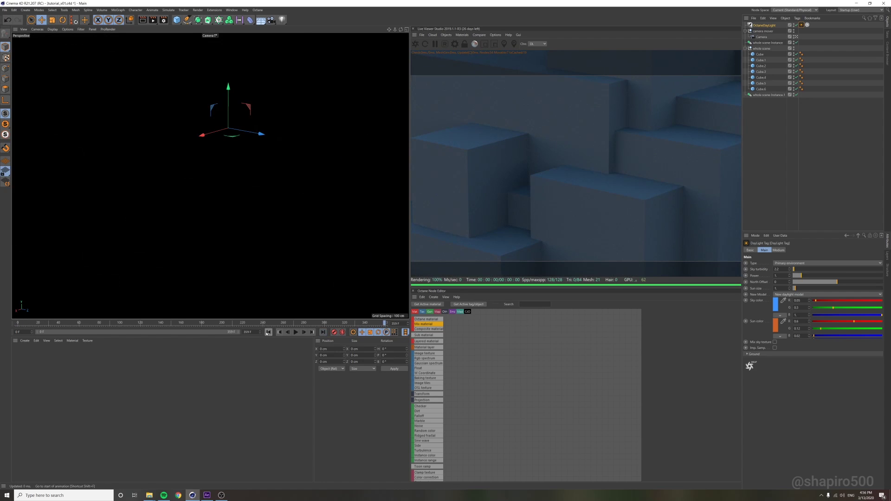
click(279, 332)
click(295, 333)
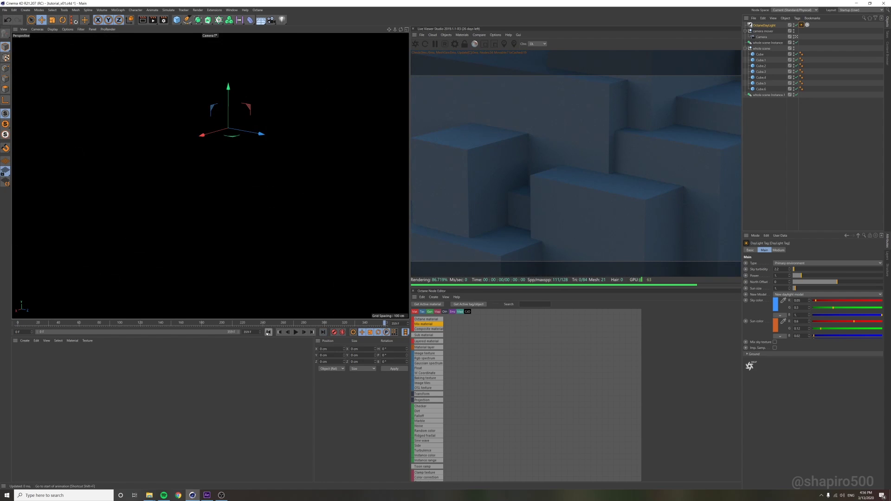
click(280, 331)
click(323, 332)
click(279, 332)
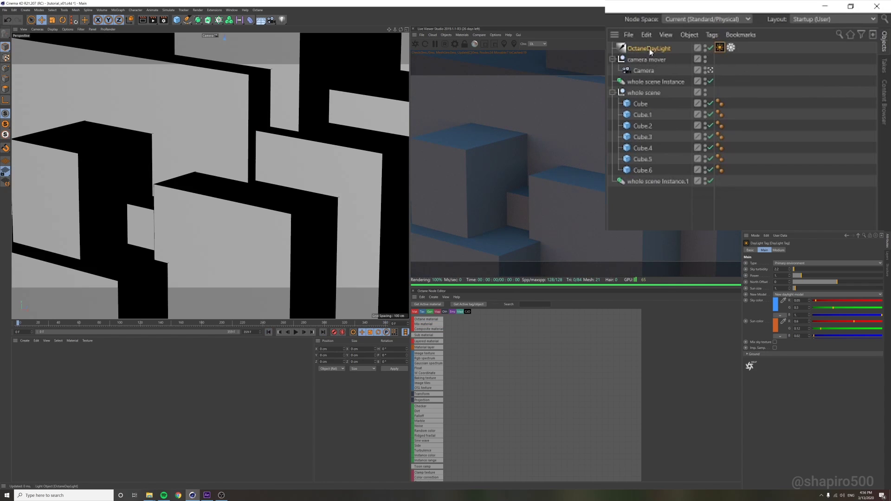
- Parent the daylight under camera mover, then play and scrub to about frame 215
drag(649, 63, 653, 60)
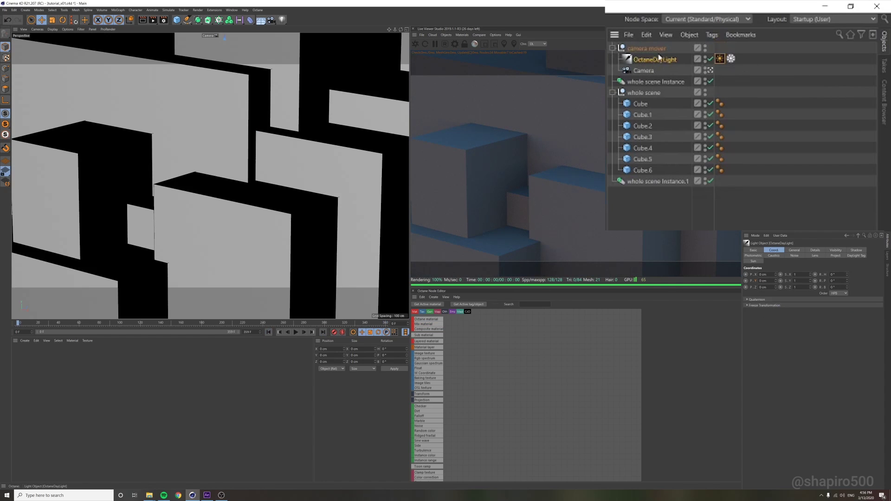
click(323, 332)
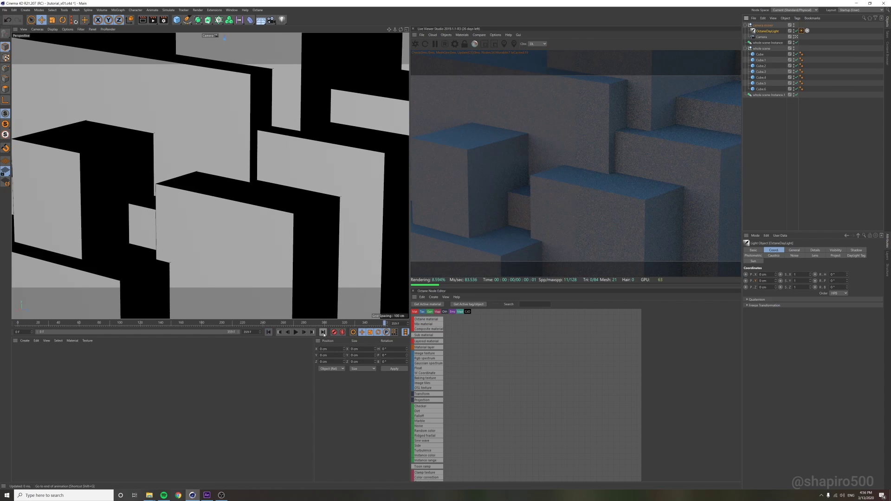
click(268, 332)
click(323, 332)
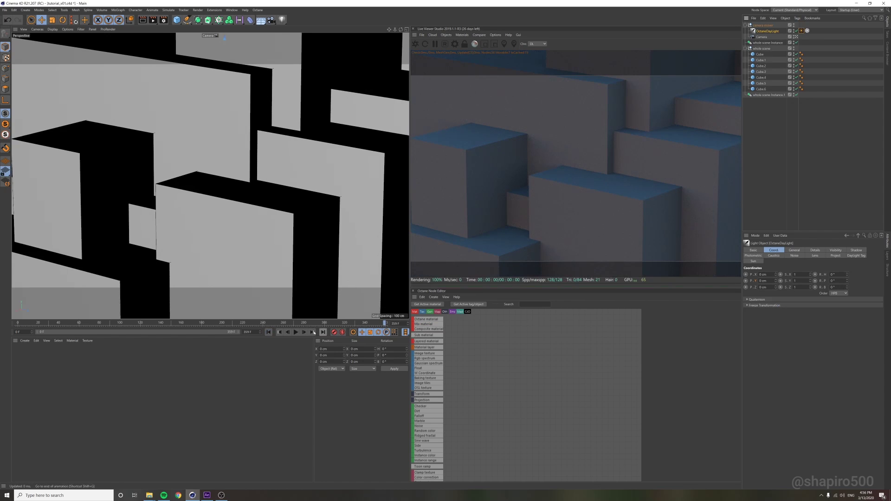
click(269, 333)
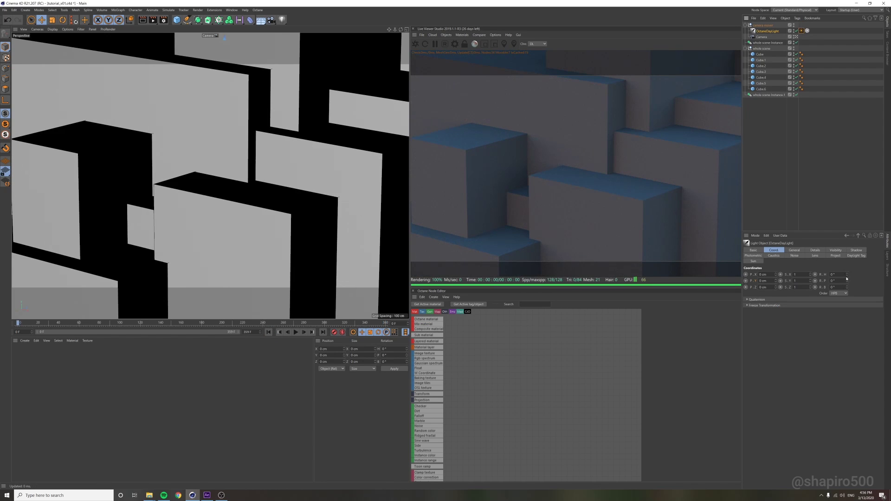
key(F8)
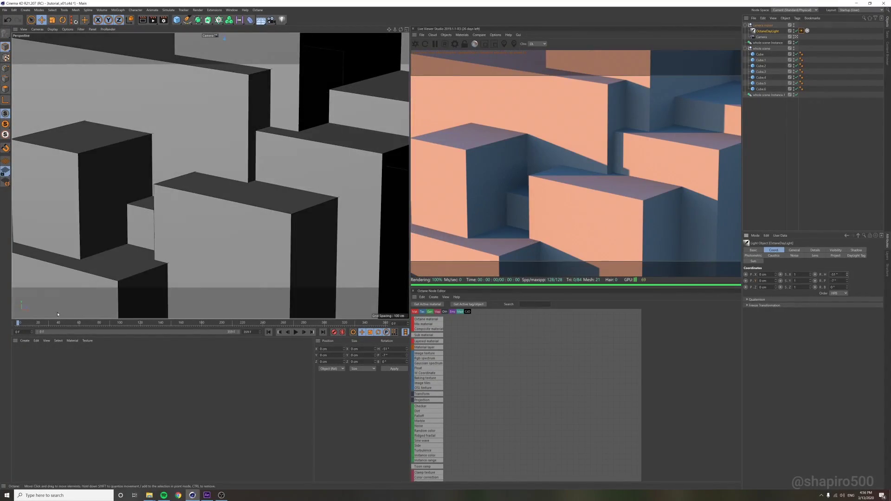
drag(19, 323, 356, 321)
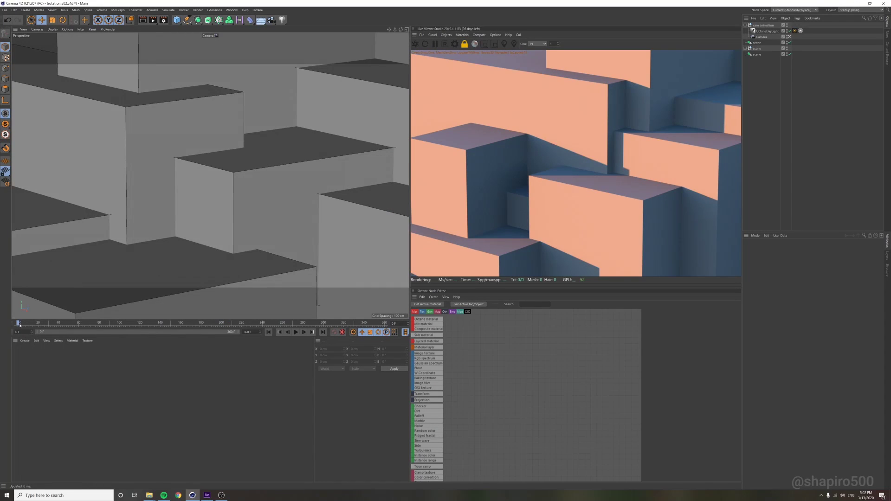
drag(18, 322, 170, 322)
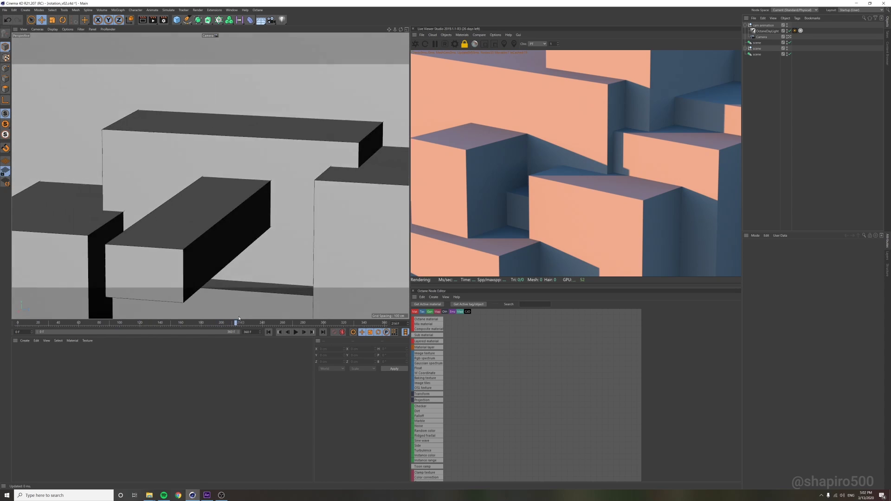
mouse_move(239, 323)
mouse_down()
mouse_move(385, 322)
mouse_move(27, 322)
mouse_up()
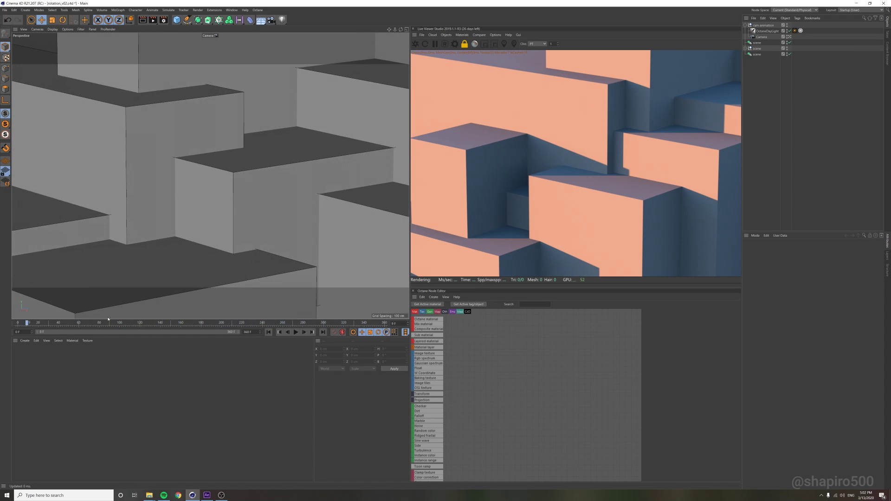
key(F8)
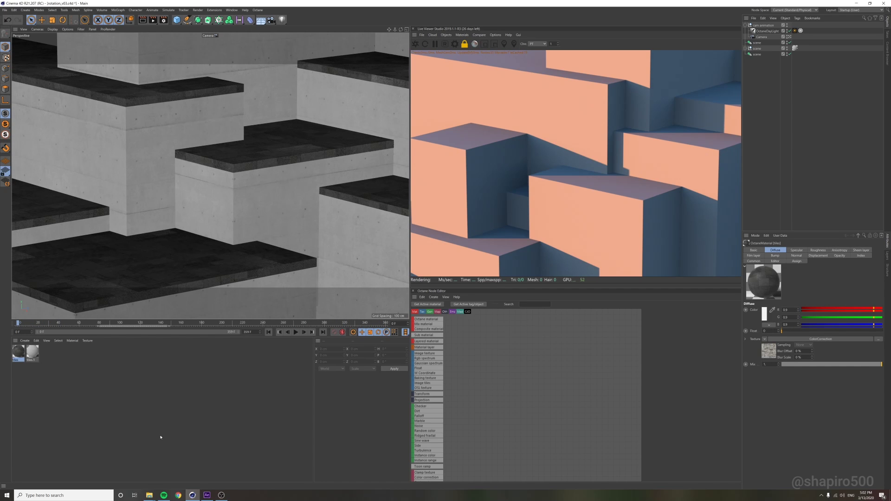
- Lift the middle concrete block, squash it into a thin slab, and raise it slightly
drag(24, 323, 135, 322)
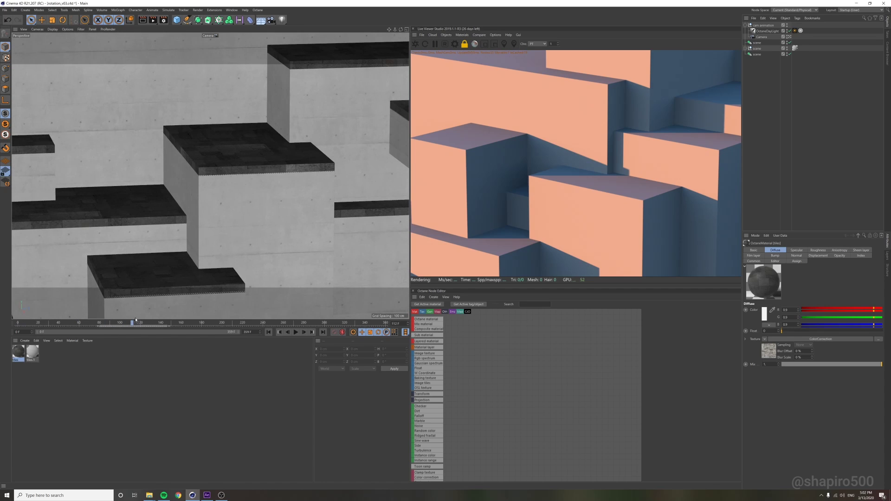
click(235, 153)
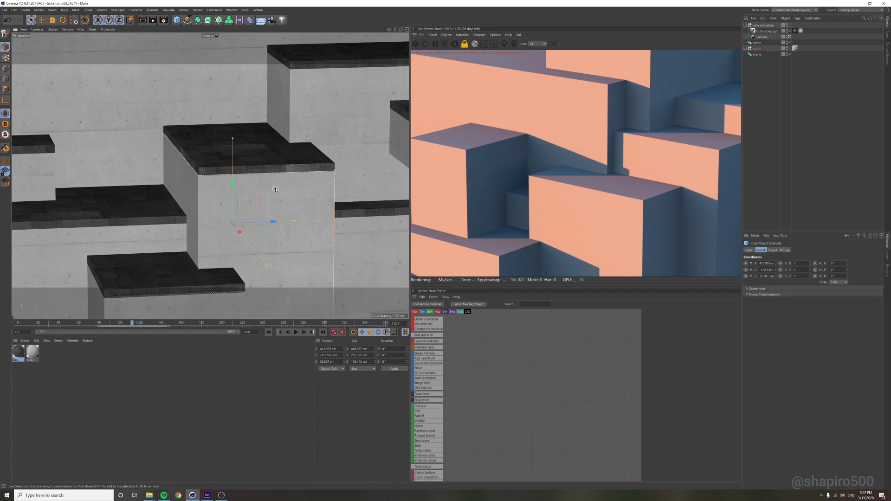
drag(232, 167, 233, 111)
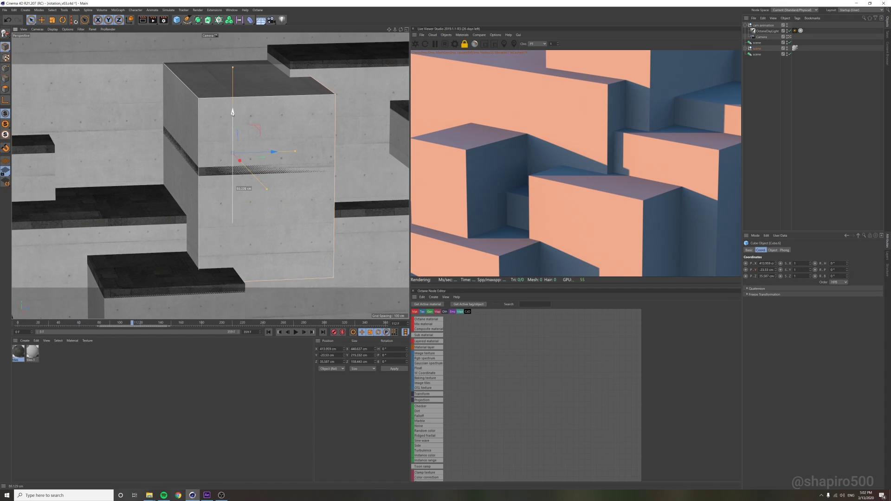
drag(232, 68, 232, 150)
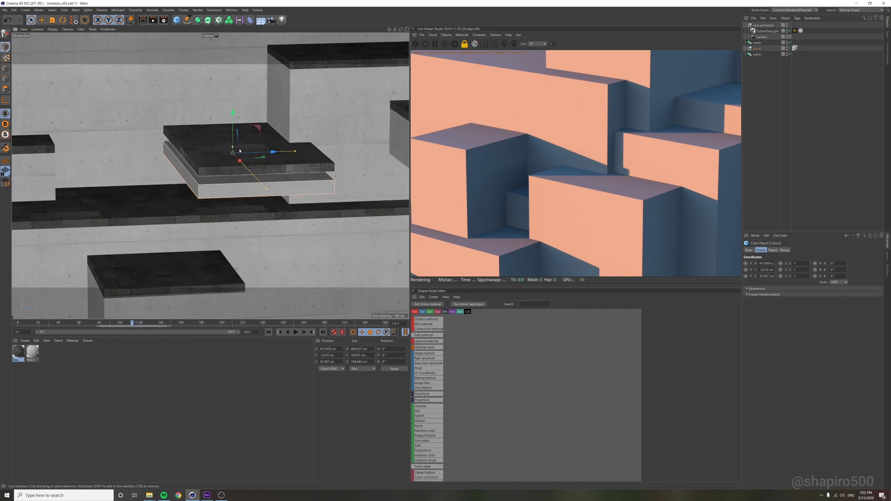
drag(233, 120, 234, 102)
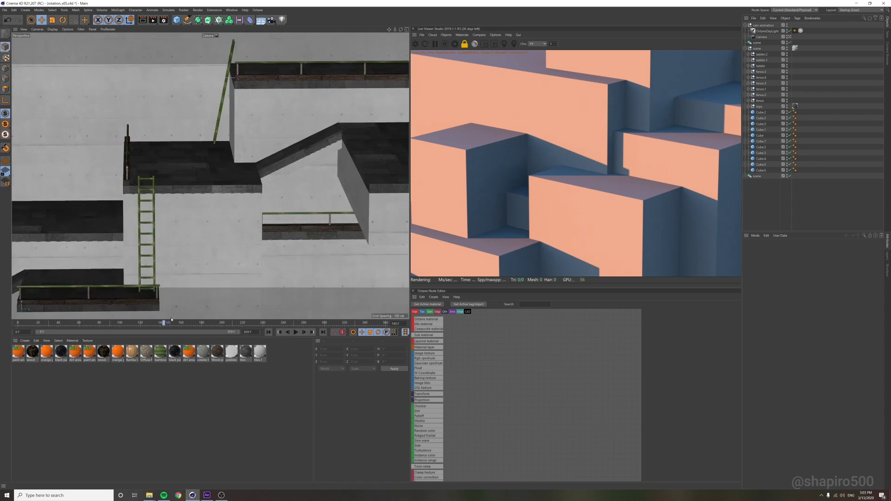
- Scrub the camera move to frames 180, 274 and 140, selecting the ledge under the railing
mouse_move(18, 322)
mouse_down()
mouse_move(392, 316)
mouse_move(372, 319)
mouse_up()
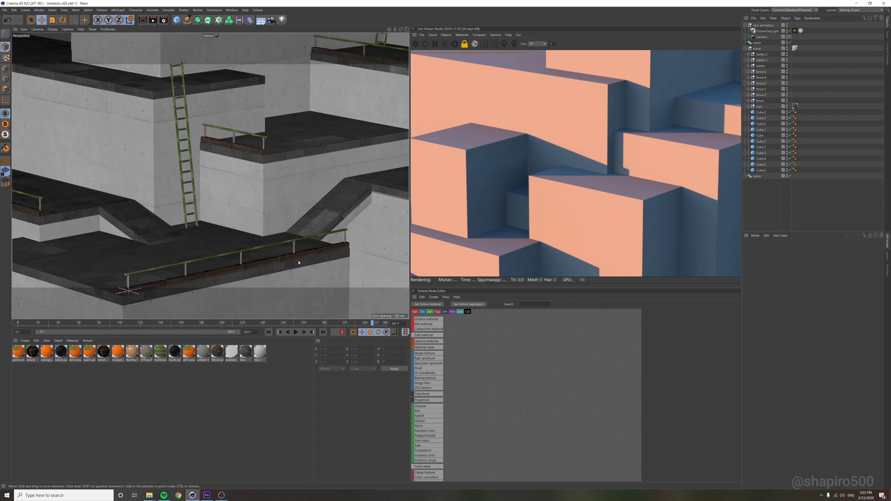
click(320, 253)
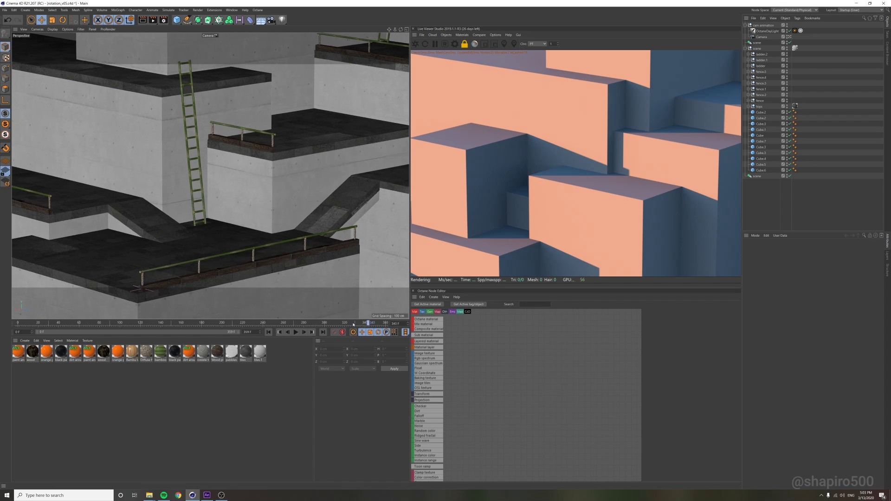
drag(369, 323, 297, 323)
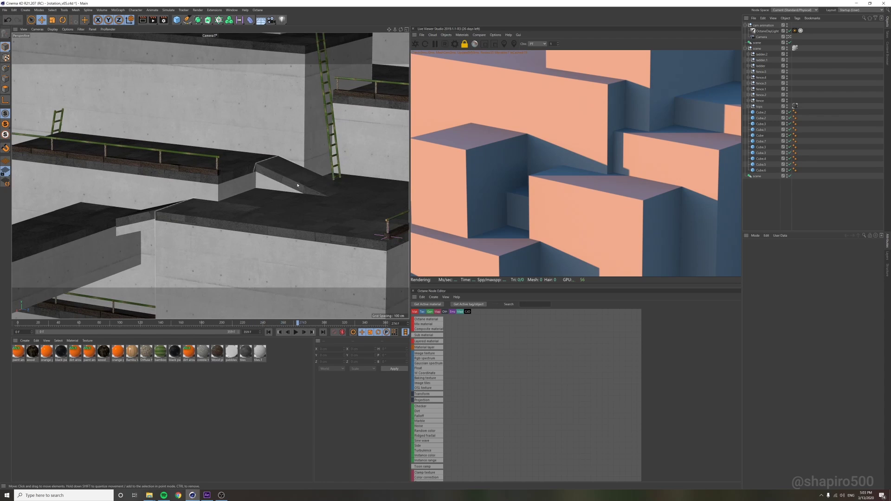
drag(308, 341, 176, 337)
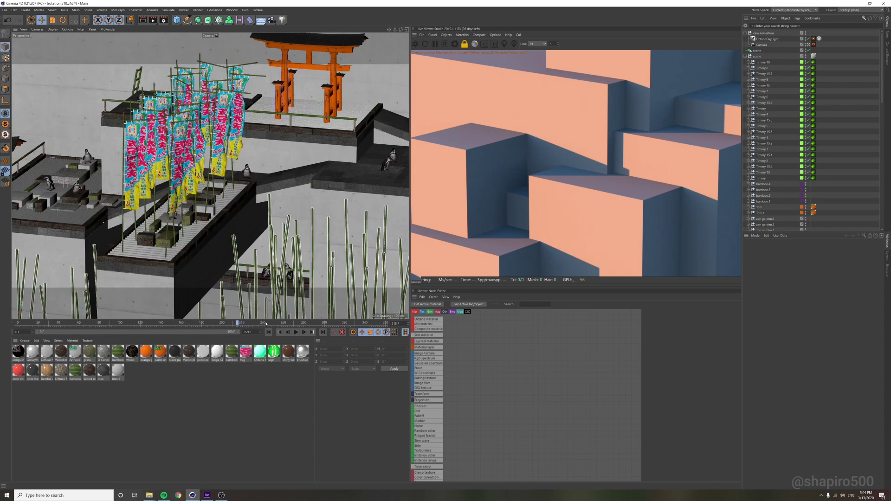
- Scrub the camera toward frame 270 and back to show the banners and torii gate
drag(273, 323, 284, 323)
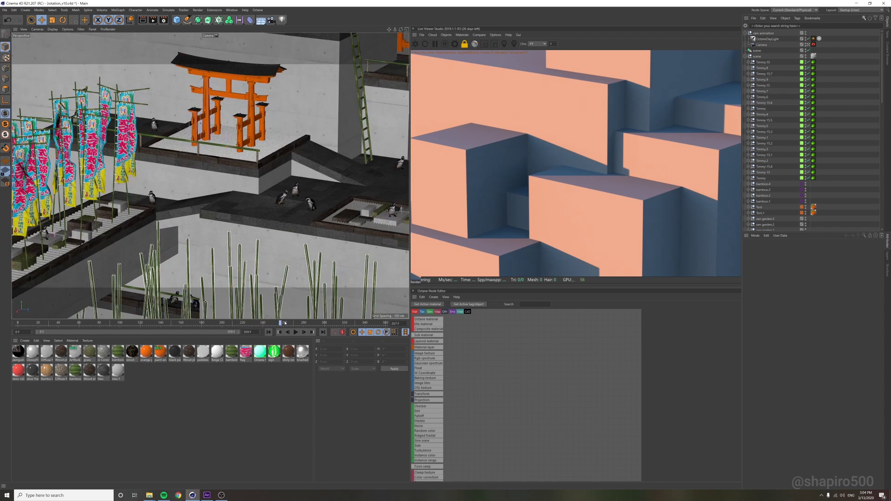
drag(285, 323, 303, 323)
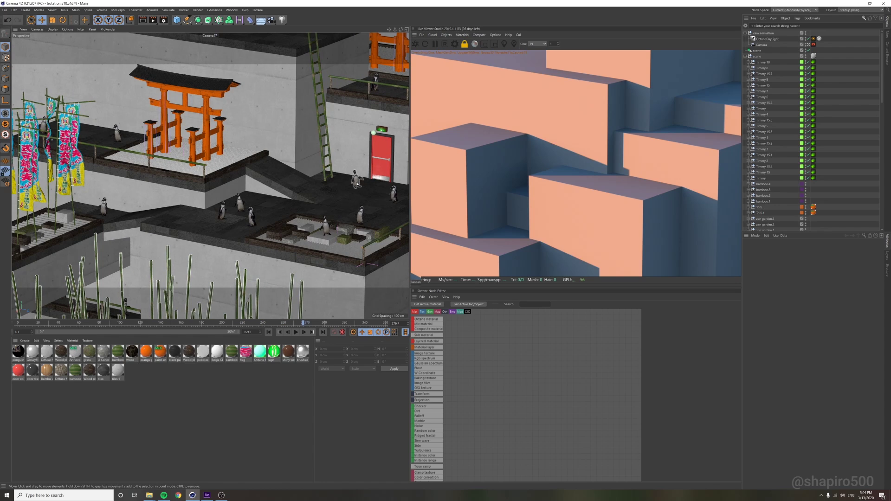
drag(292, 323, 247, 323)
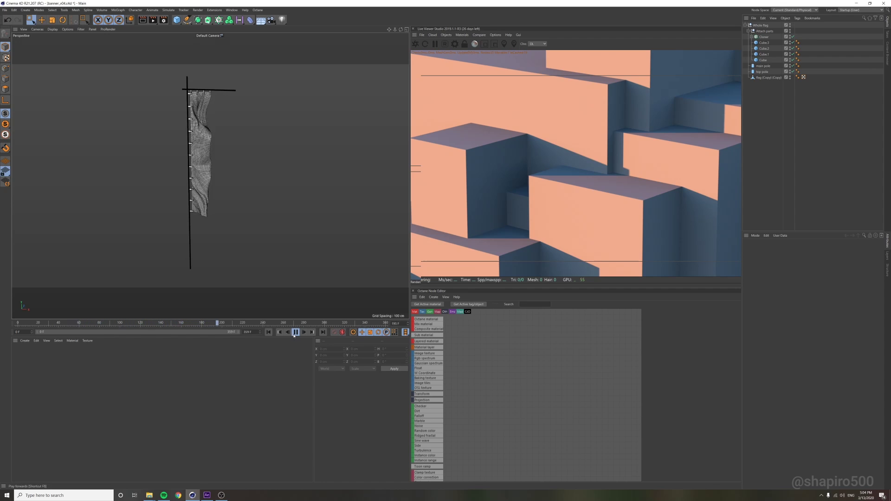
- Switch to the banner_v05.c4d scene and rewind its animation to about frame 91
click(231, 10)
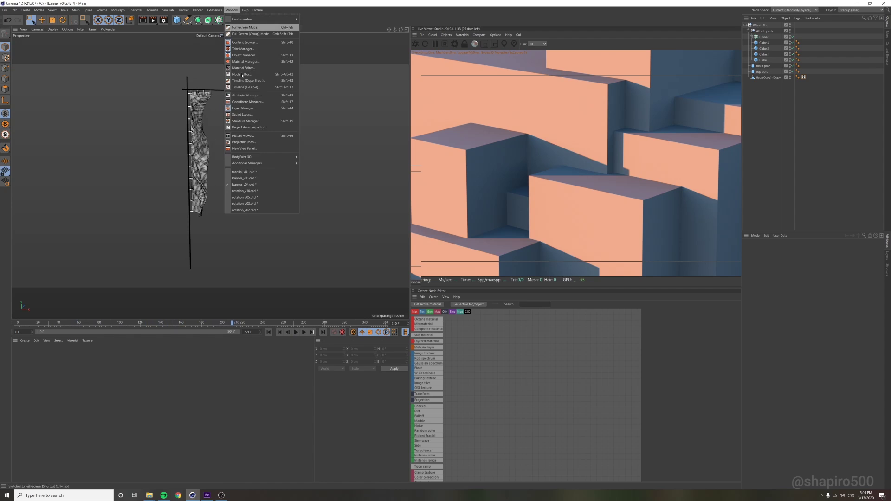
click(257, 179)
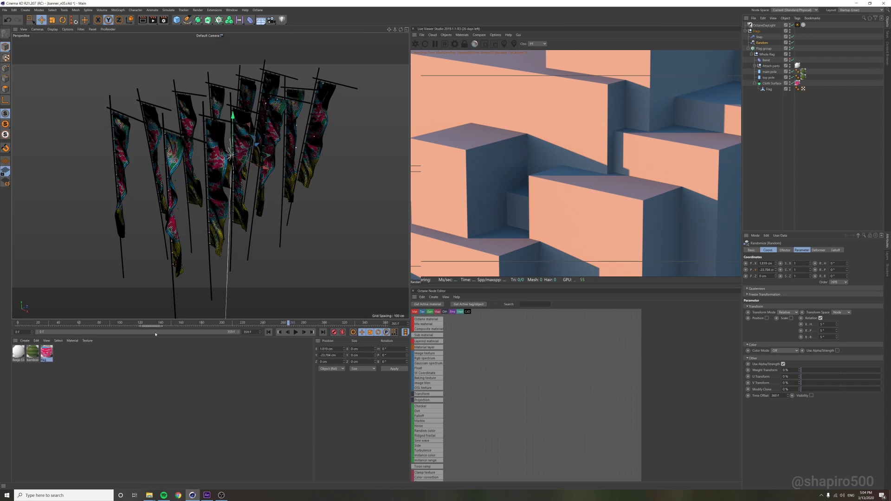
drag(25, 324, 121, 323)
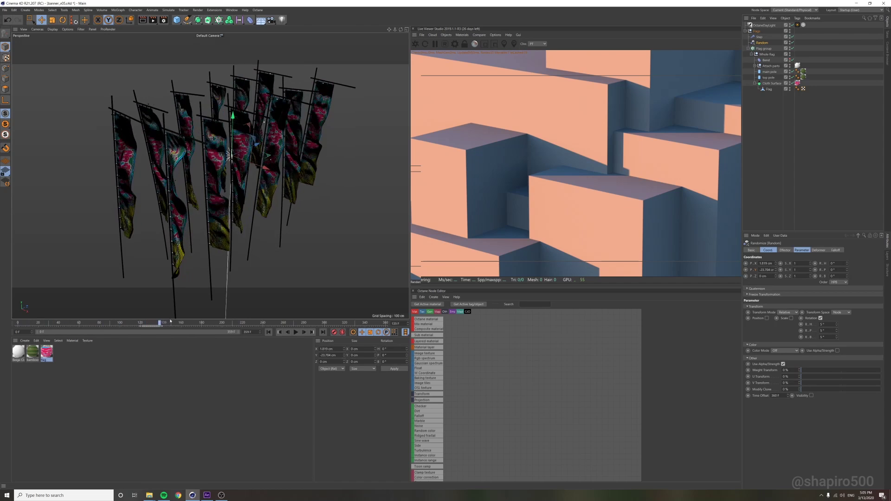
- Scrub the banner animation to frames 185 and 225, then bring up the Timeline window
mouse_move(122, 323)
mouse_down()
mouse_move(219, 314)
mouse_move(340, 321)
mouse_up()
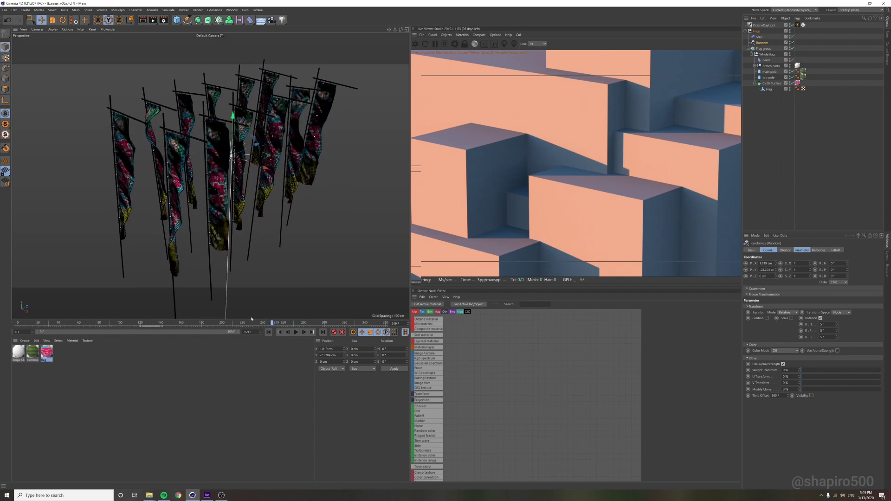
drag(340, 321, 244, 319)
key(shift+F3)
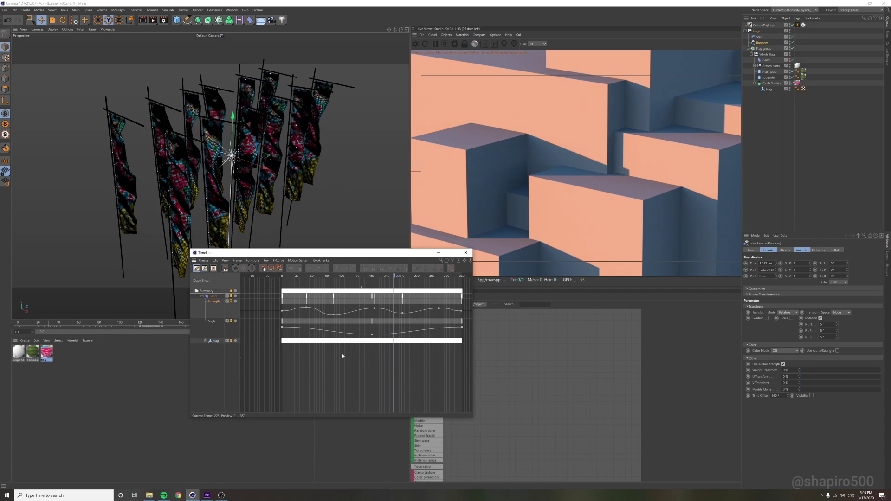
- Show the Bend deformer's Strength curve in F-Curve mode while playing frames 46–170
key(Tab)
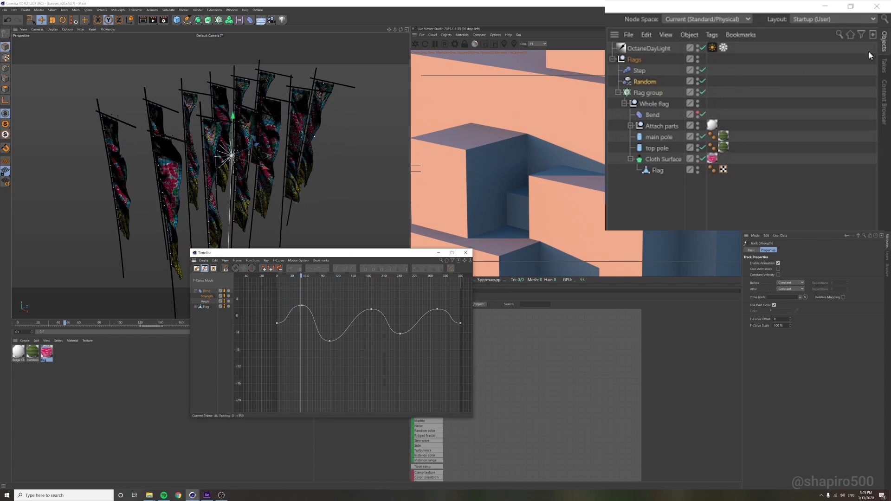
click(651, 116)
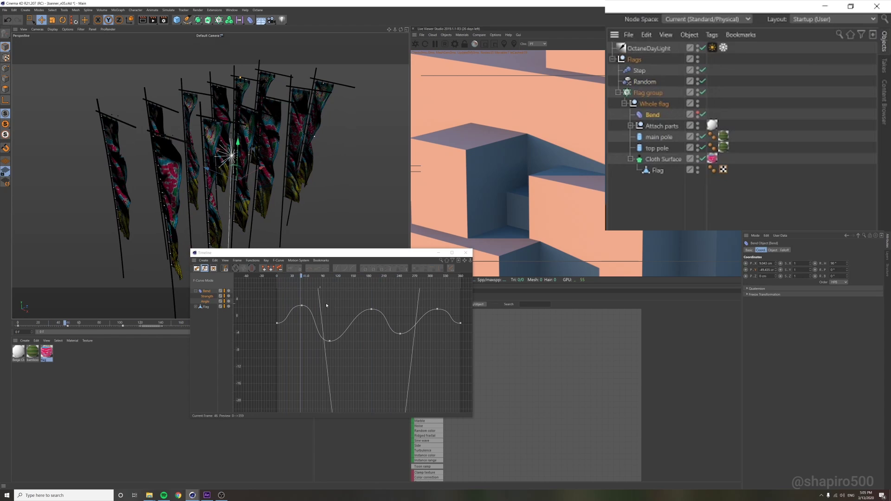
click(207, 297)
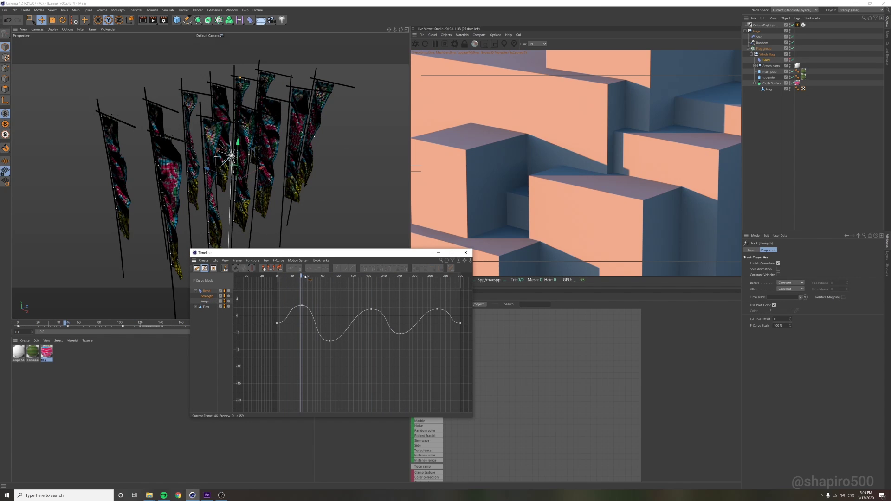
mouse_move(305, 278)
mouse_down()
mouse_move(433, 280)
mouse_move(313, 277)
mouse_up()
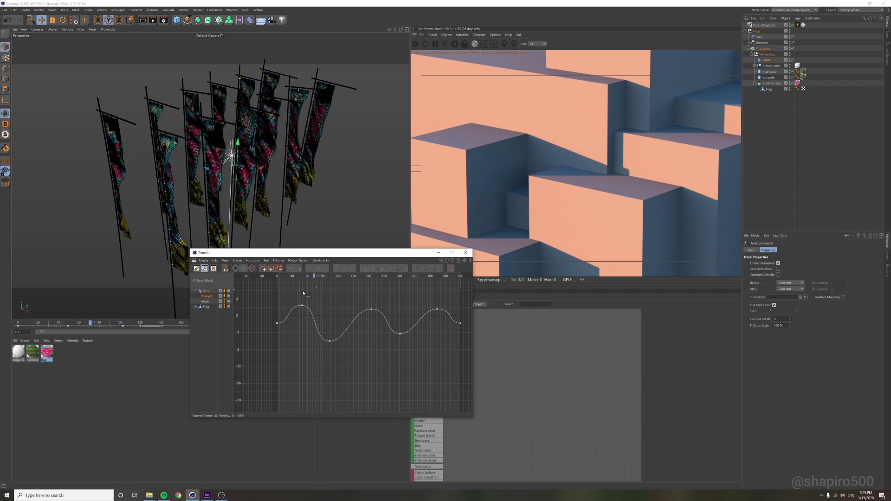
- Display and frame the Bend Angle curve, then scrub through the waving flags
click(203, 302)
key(h)
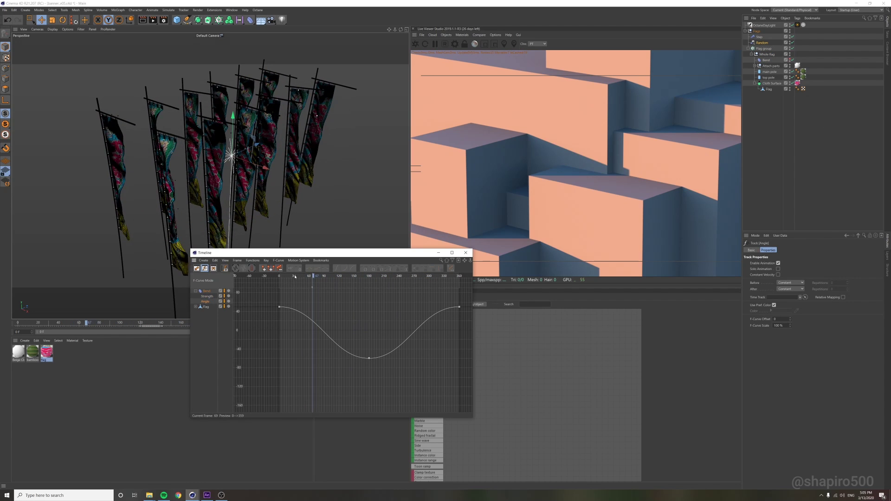
drag(306, 277, 439, 284)
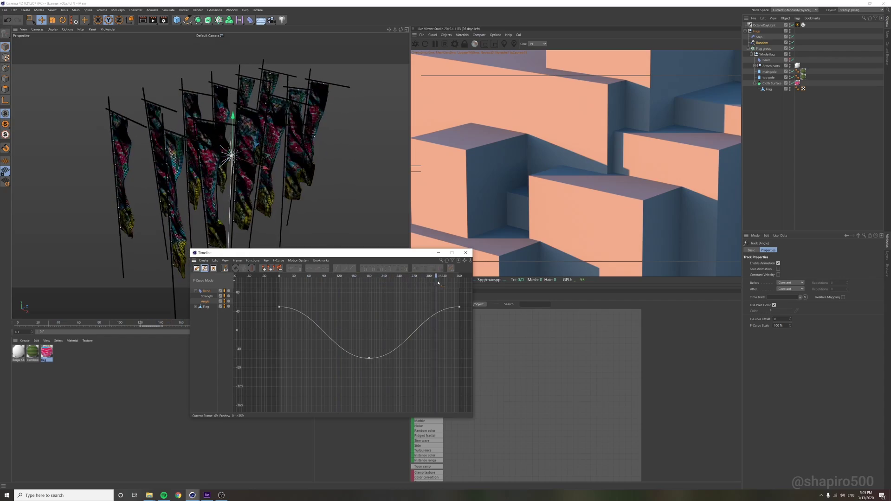